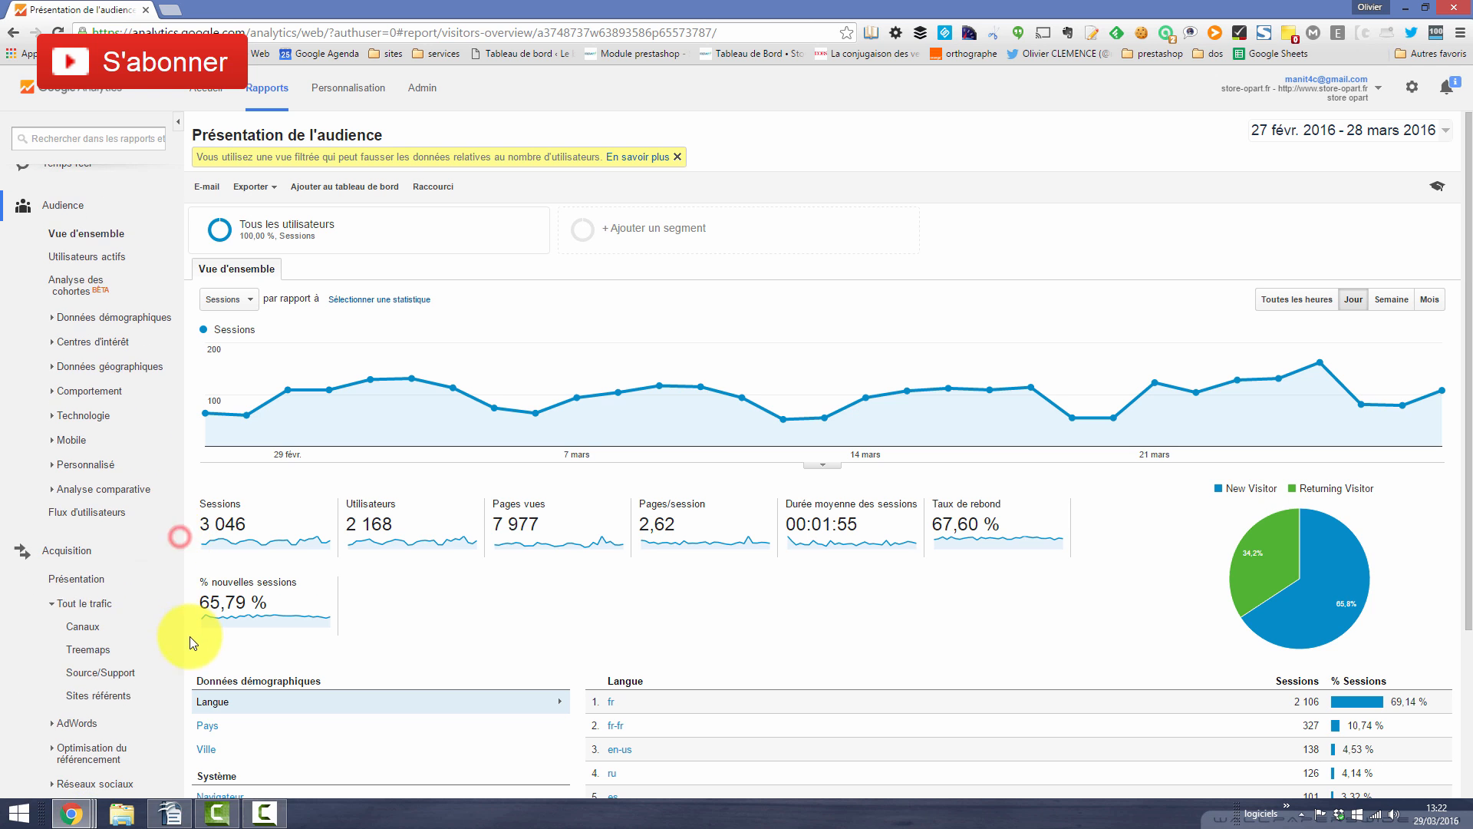
Step: Open the Canaux acquisition report and review the sessions, conversion and revenue figures for each traffic channel
click(83, 626)
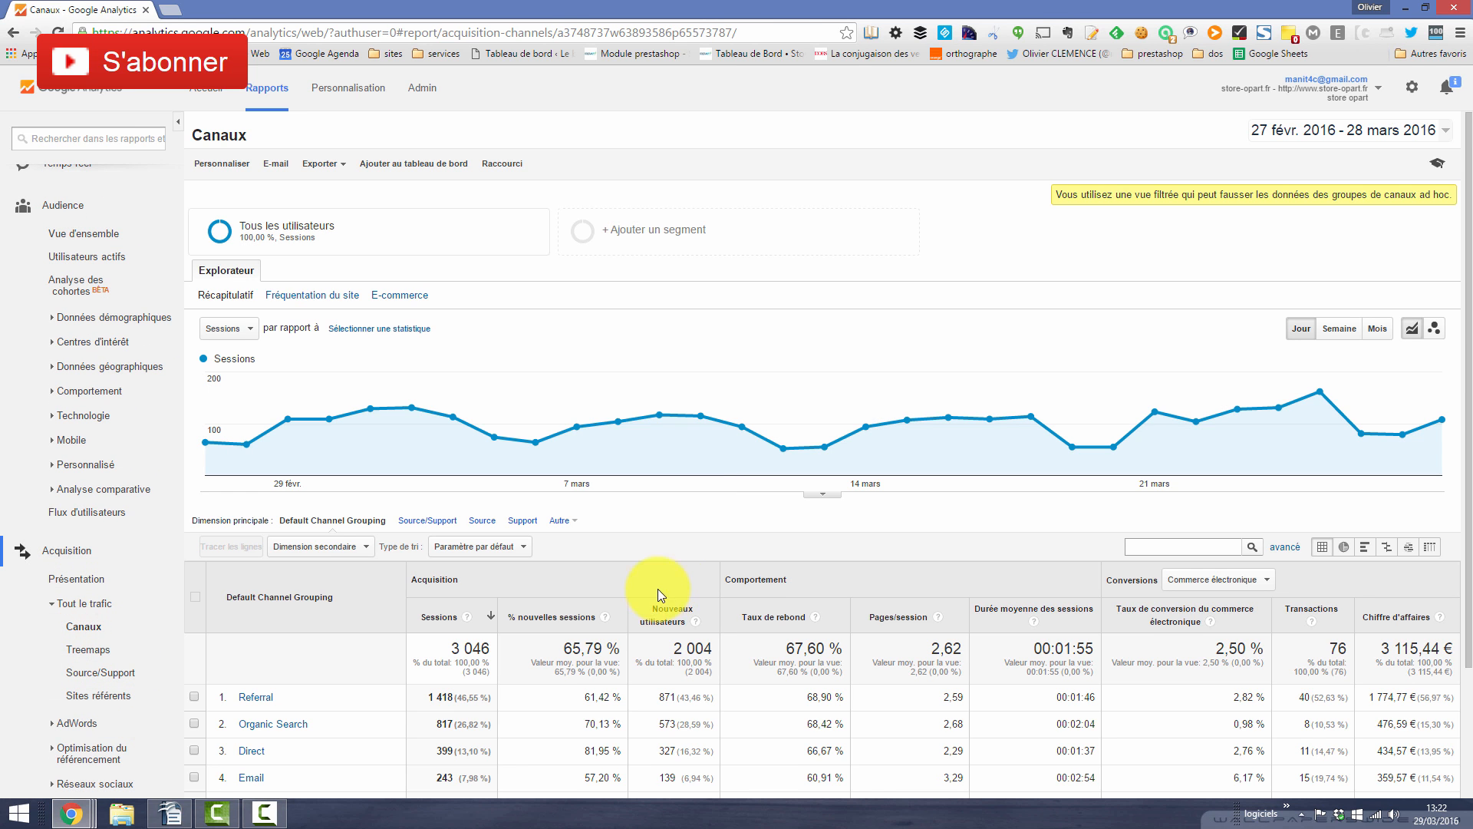
scroll(657, 588, down, 2)
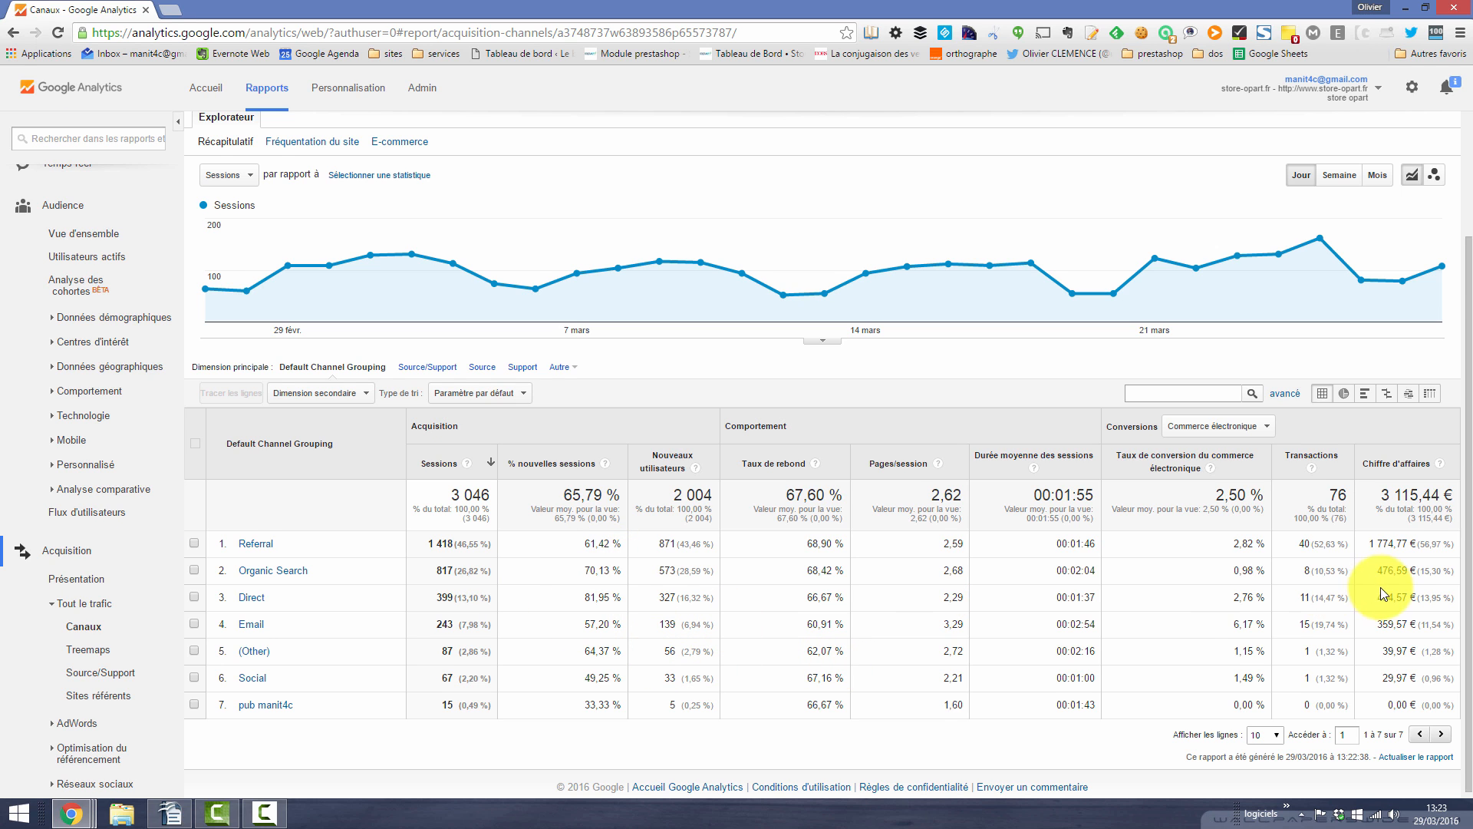
scroll(737, 725, up, 1)
scroll(689, 713, up, 1)
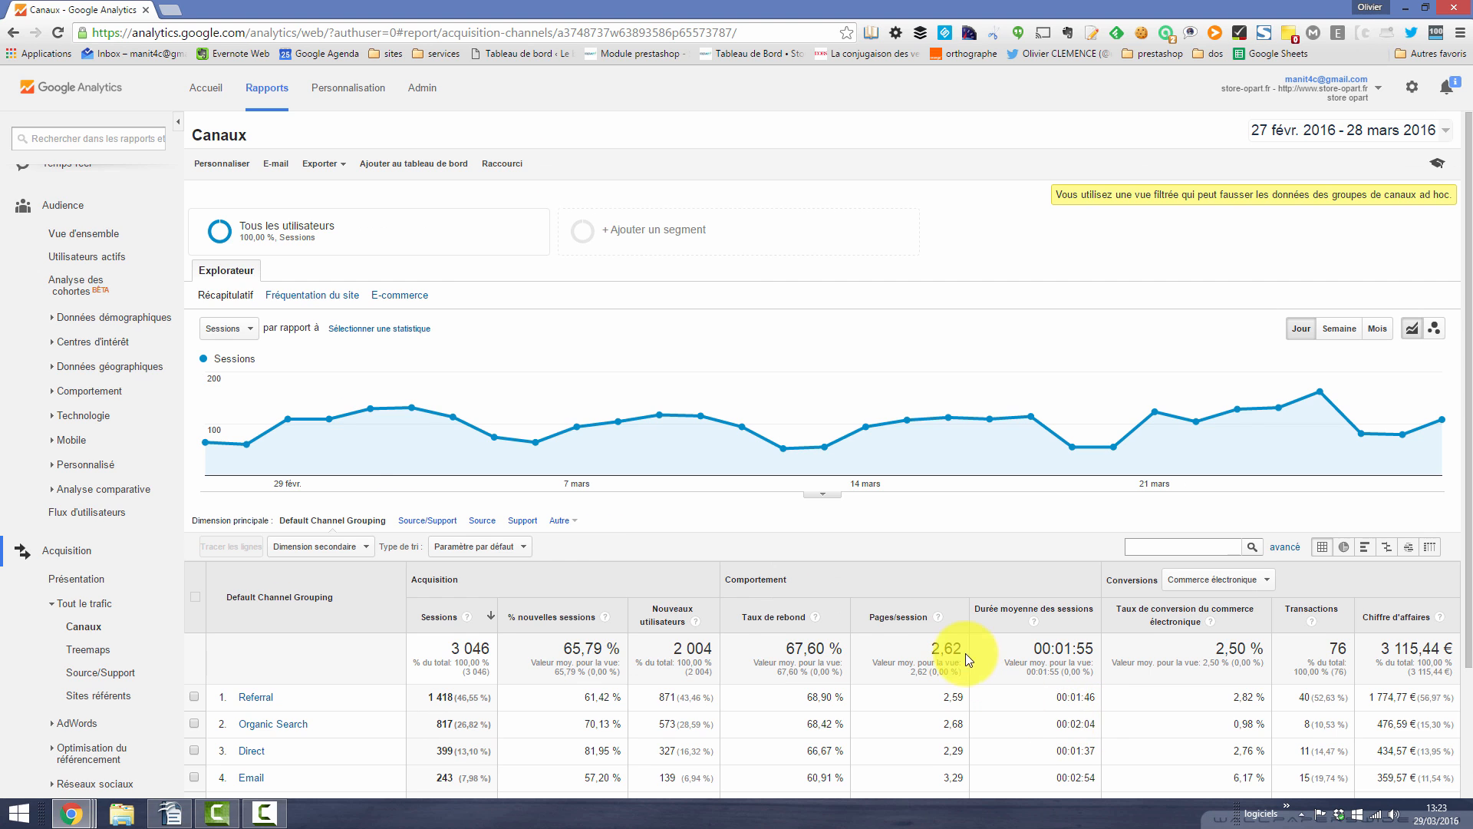
Step: Start a new calculated metric for the store opart view, named "ca par session", with the format Devise (format décimal)
click(421, 90)
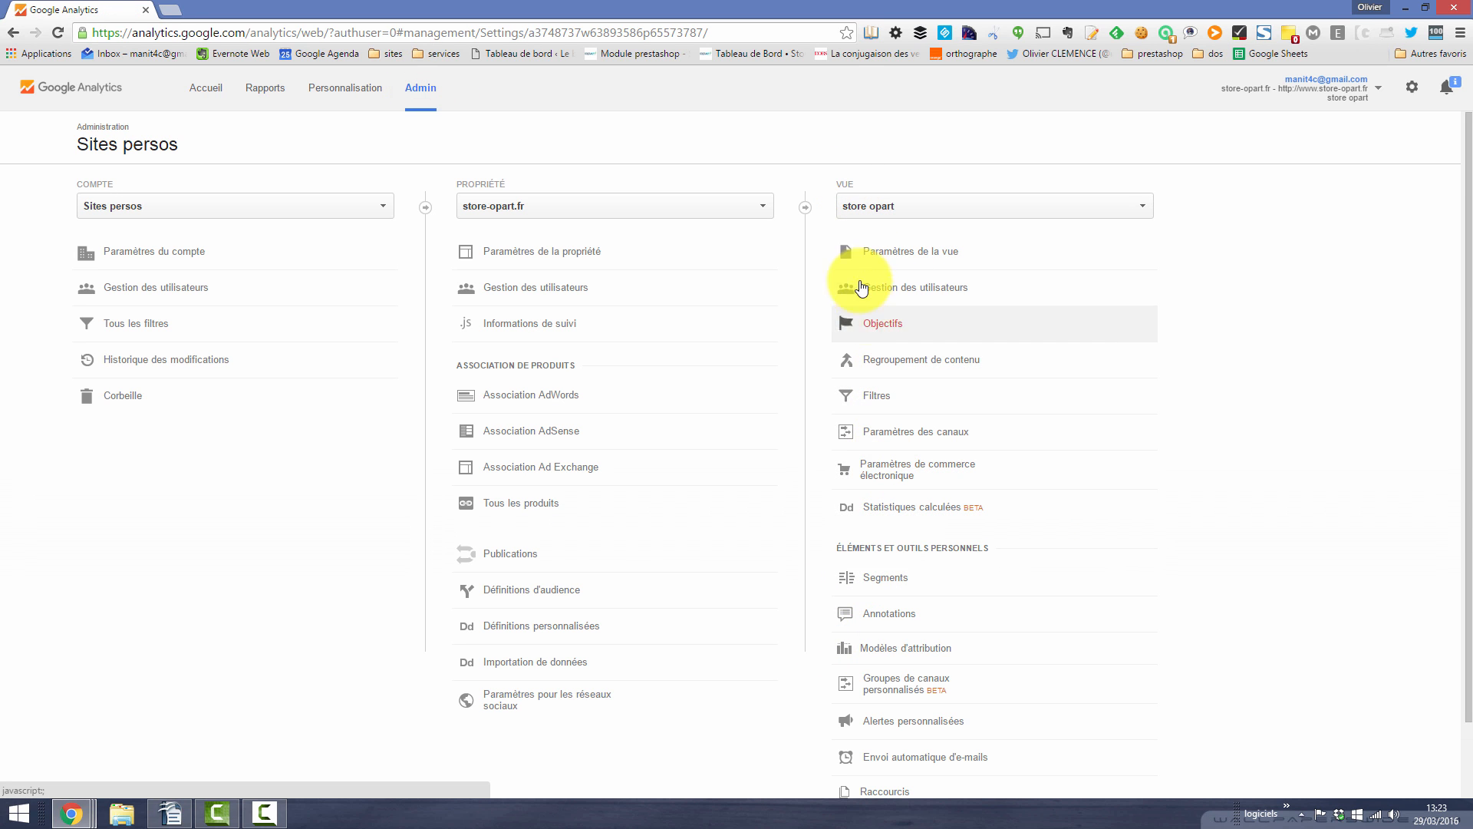
click(890, 506)
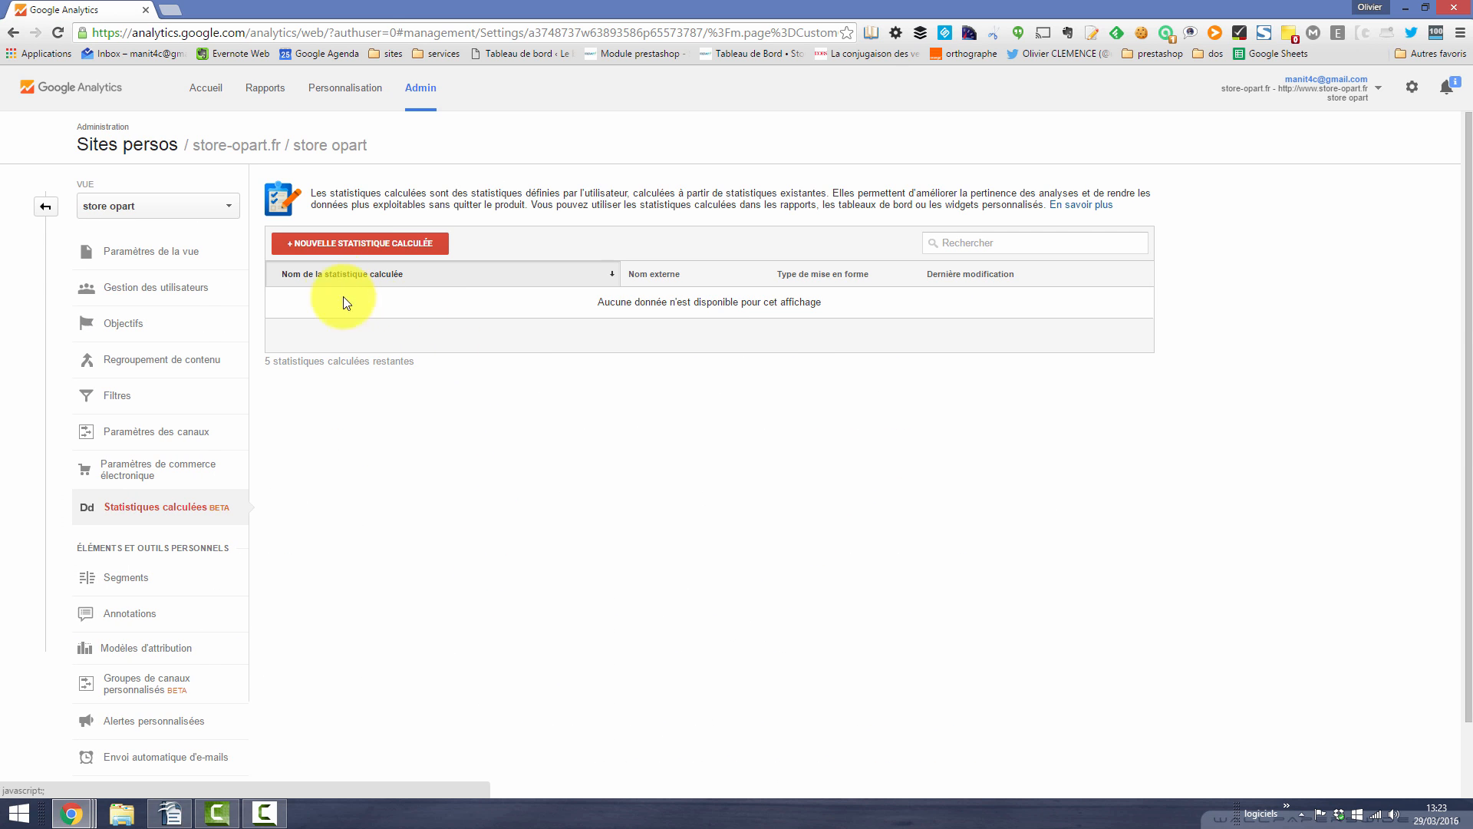
click(354, 244)
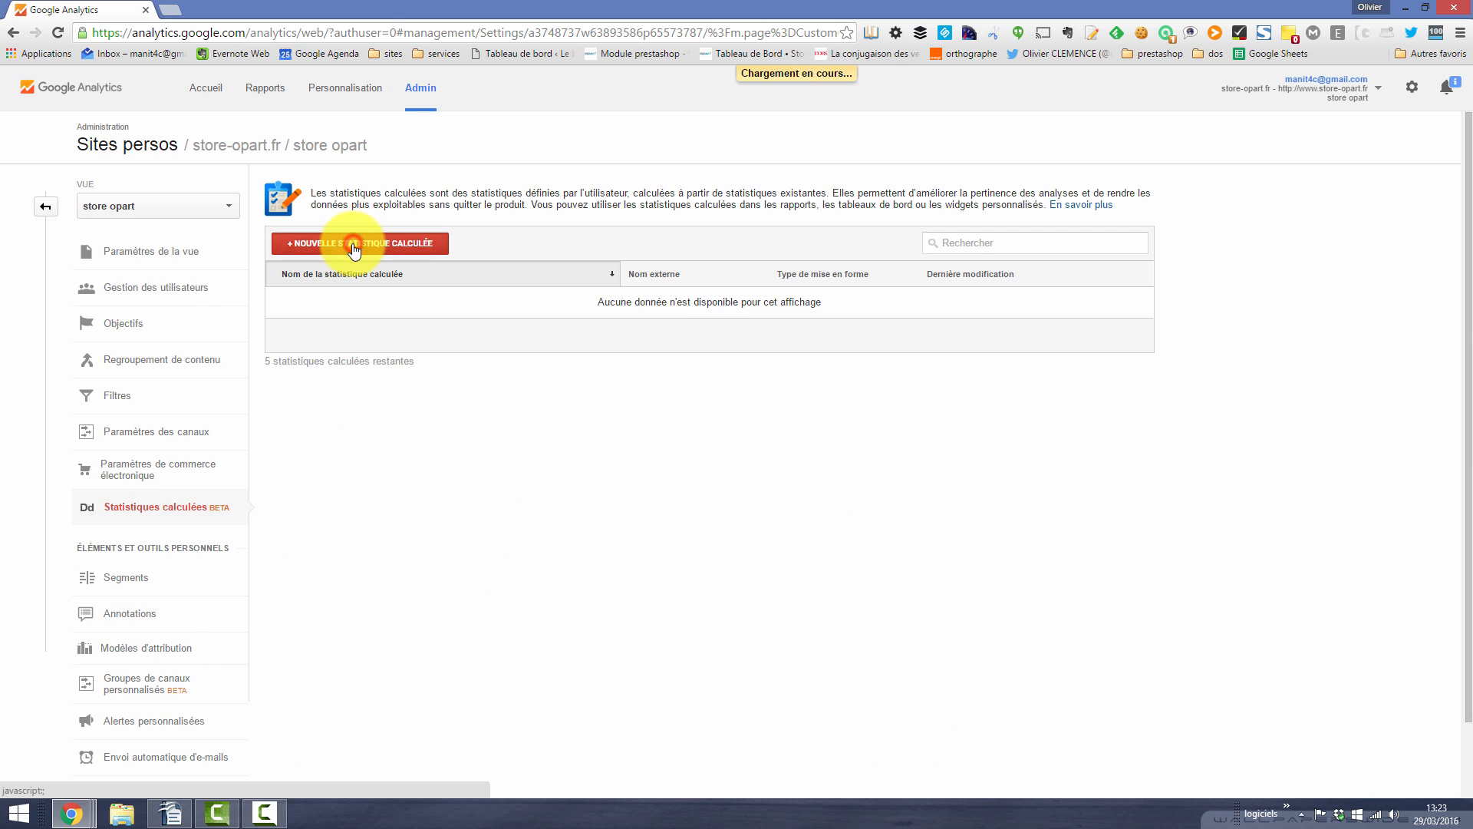
click(368, 233)
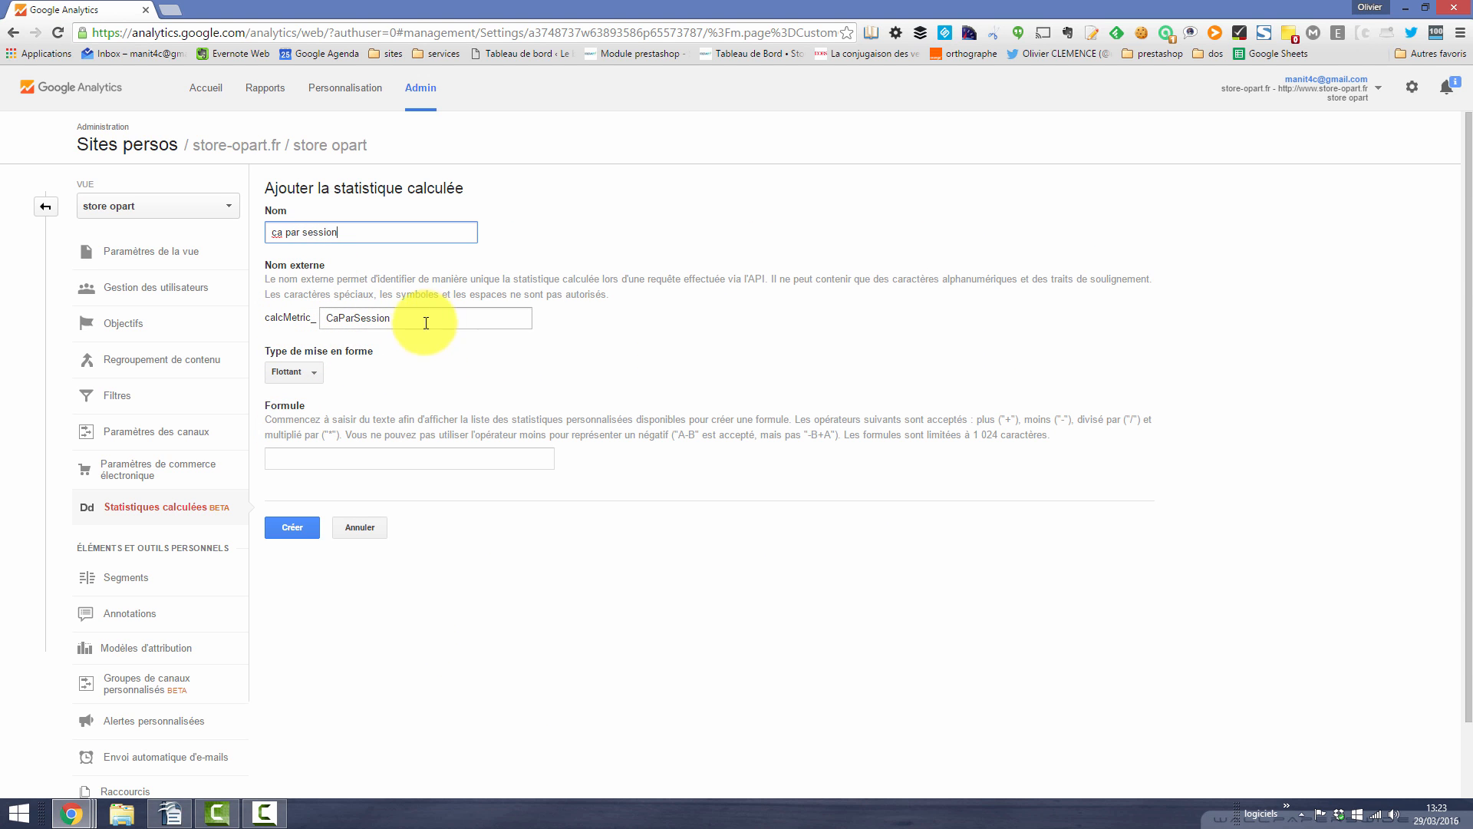
click(379, 395)
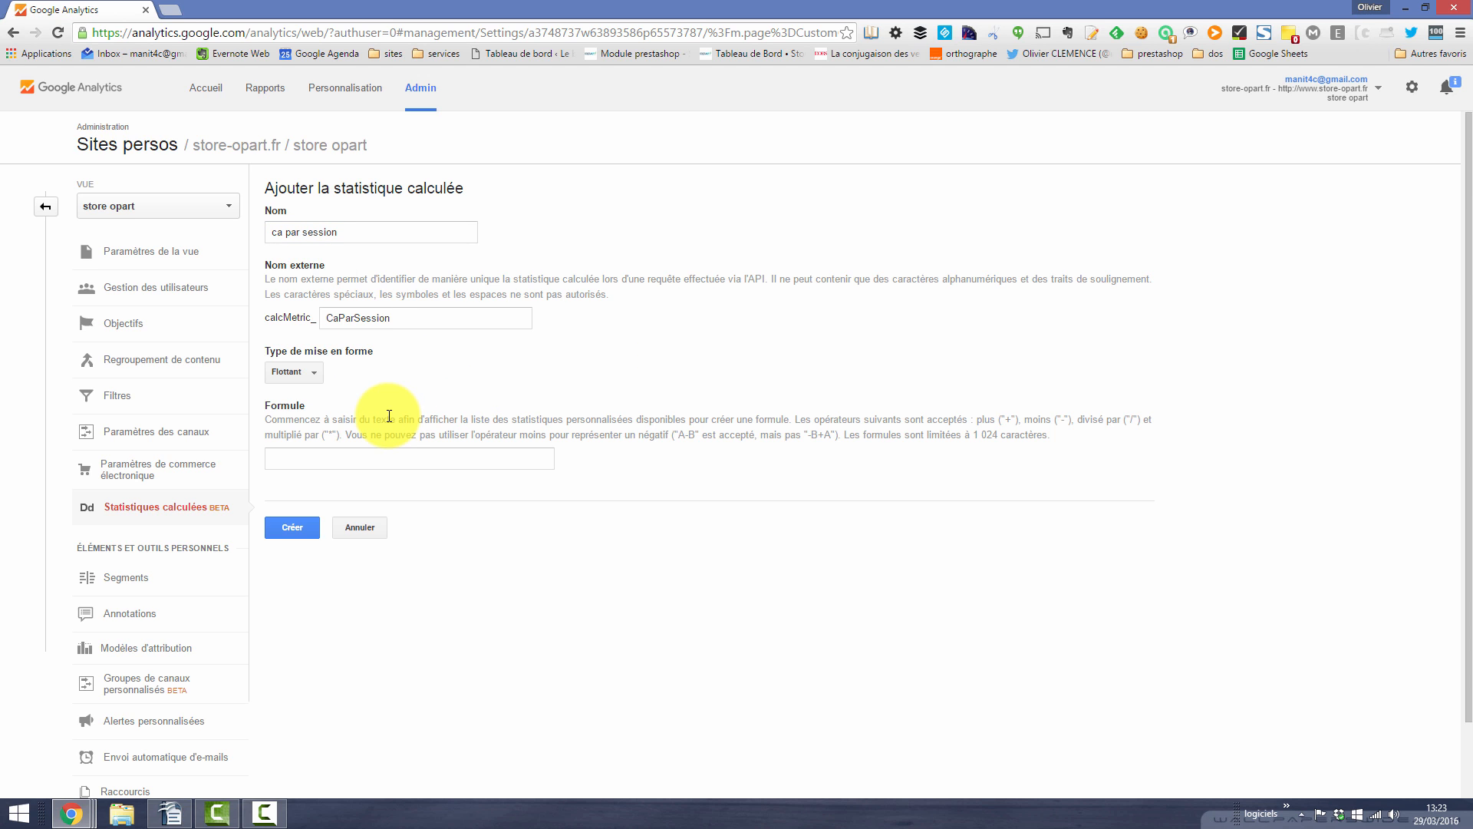
click(289, 374)
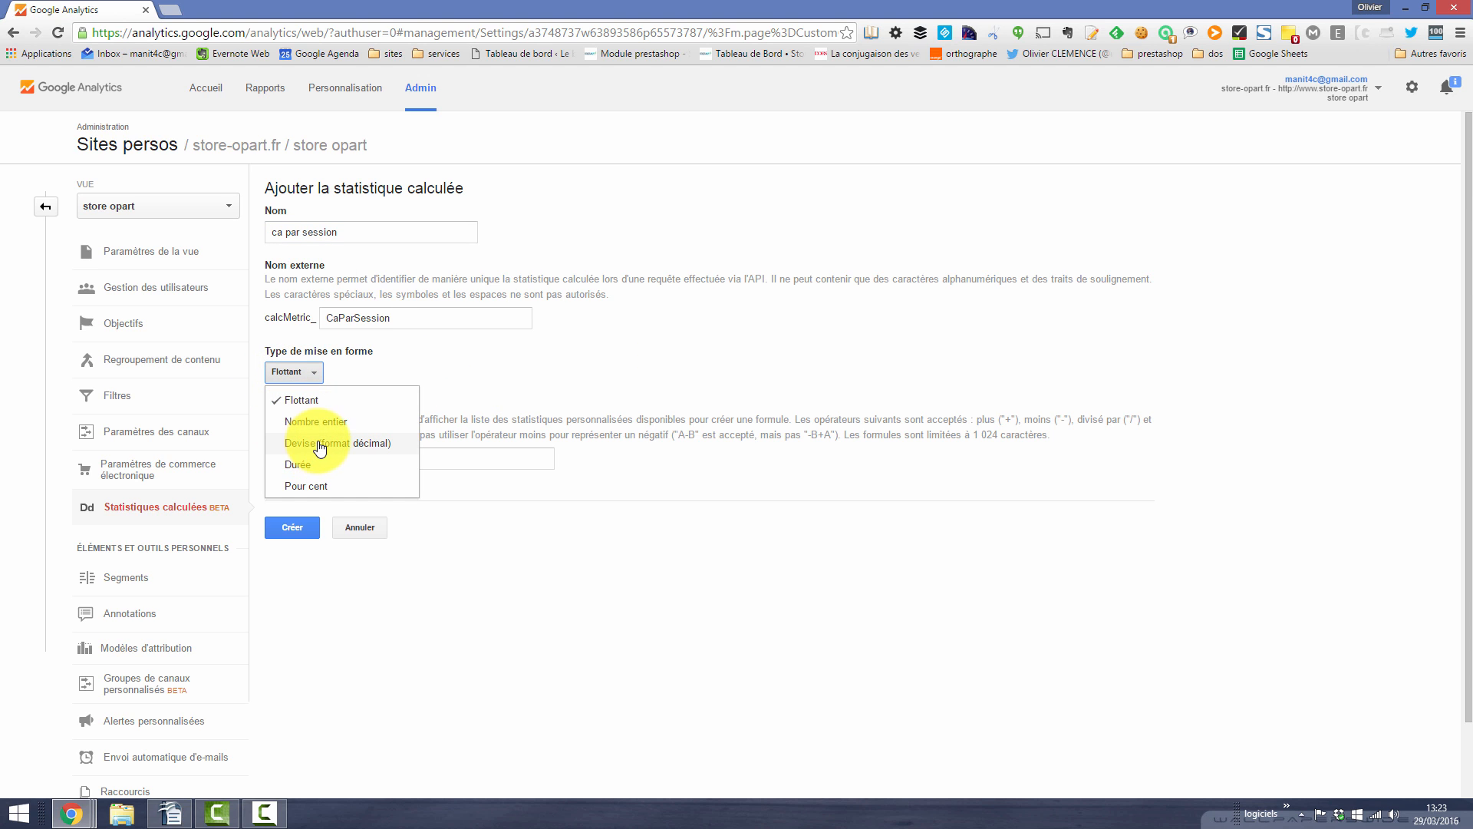
click(378, 445)
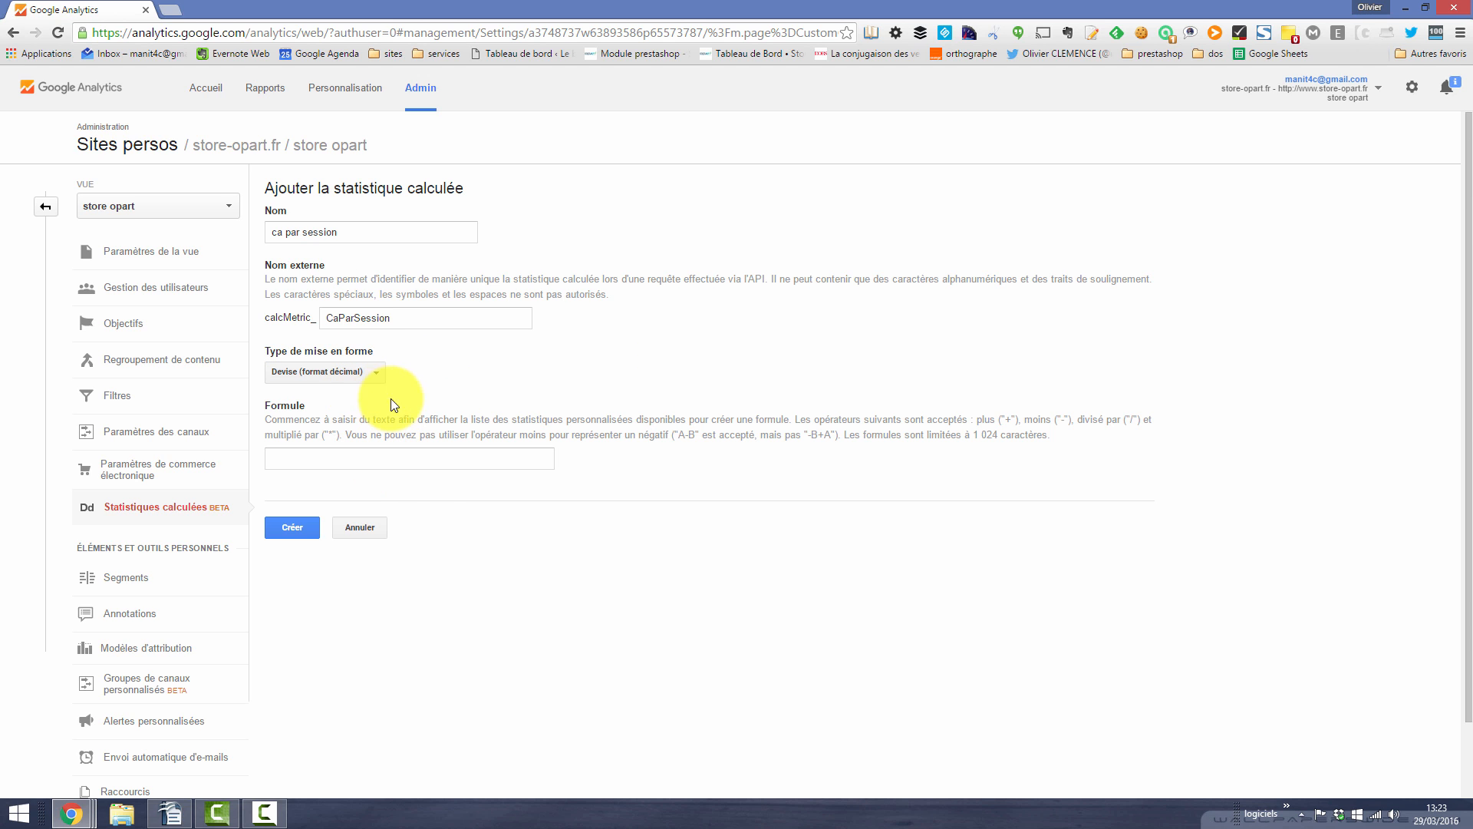
Step: Set the metric's formula to {{Chiffre d'affaires}} / {{Sessions}} and create it
click(438, 453)
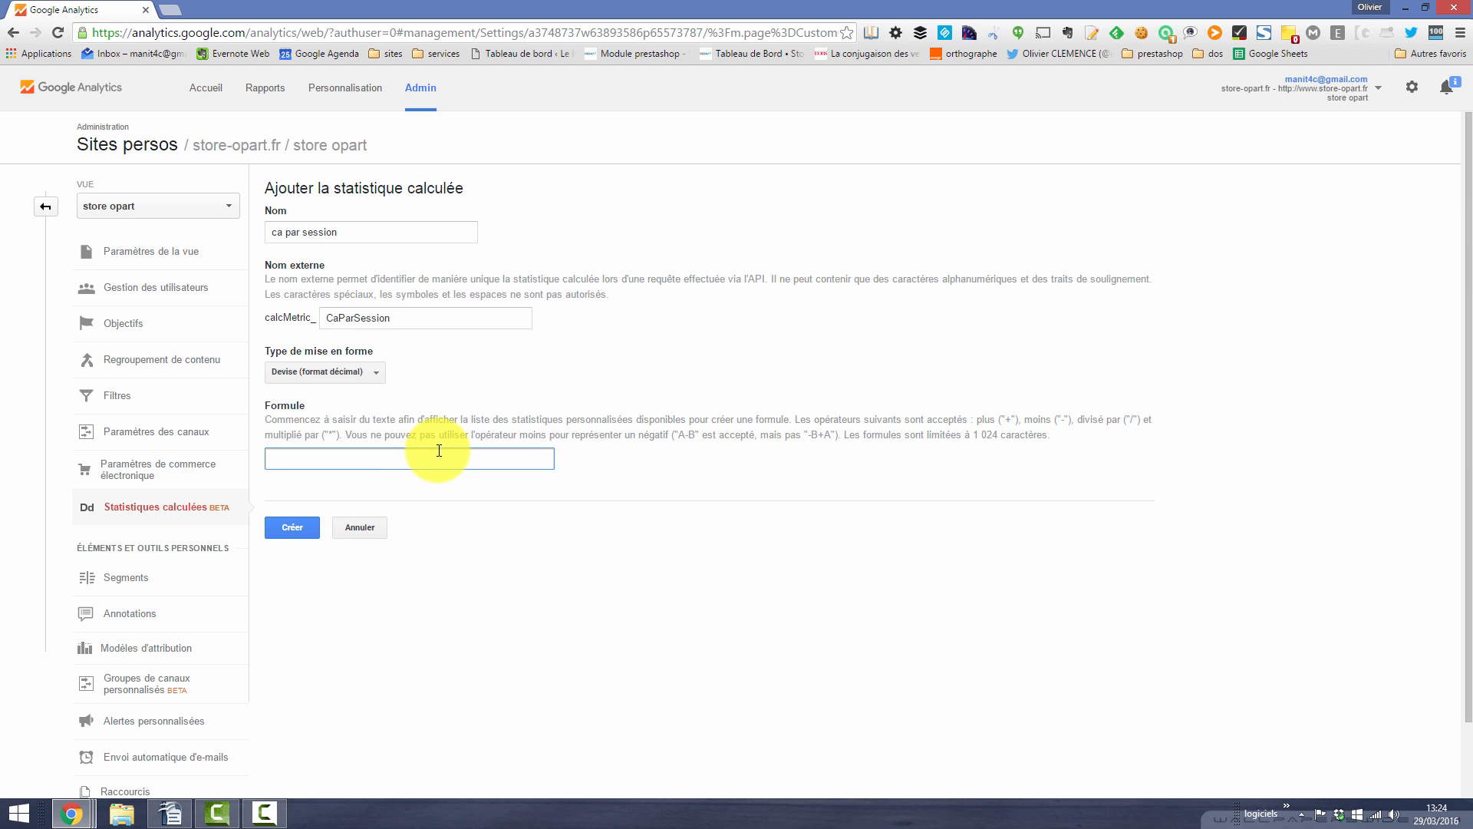
text(chif)
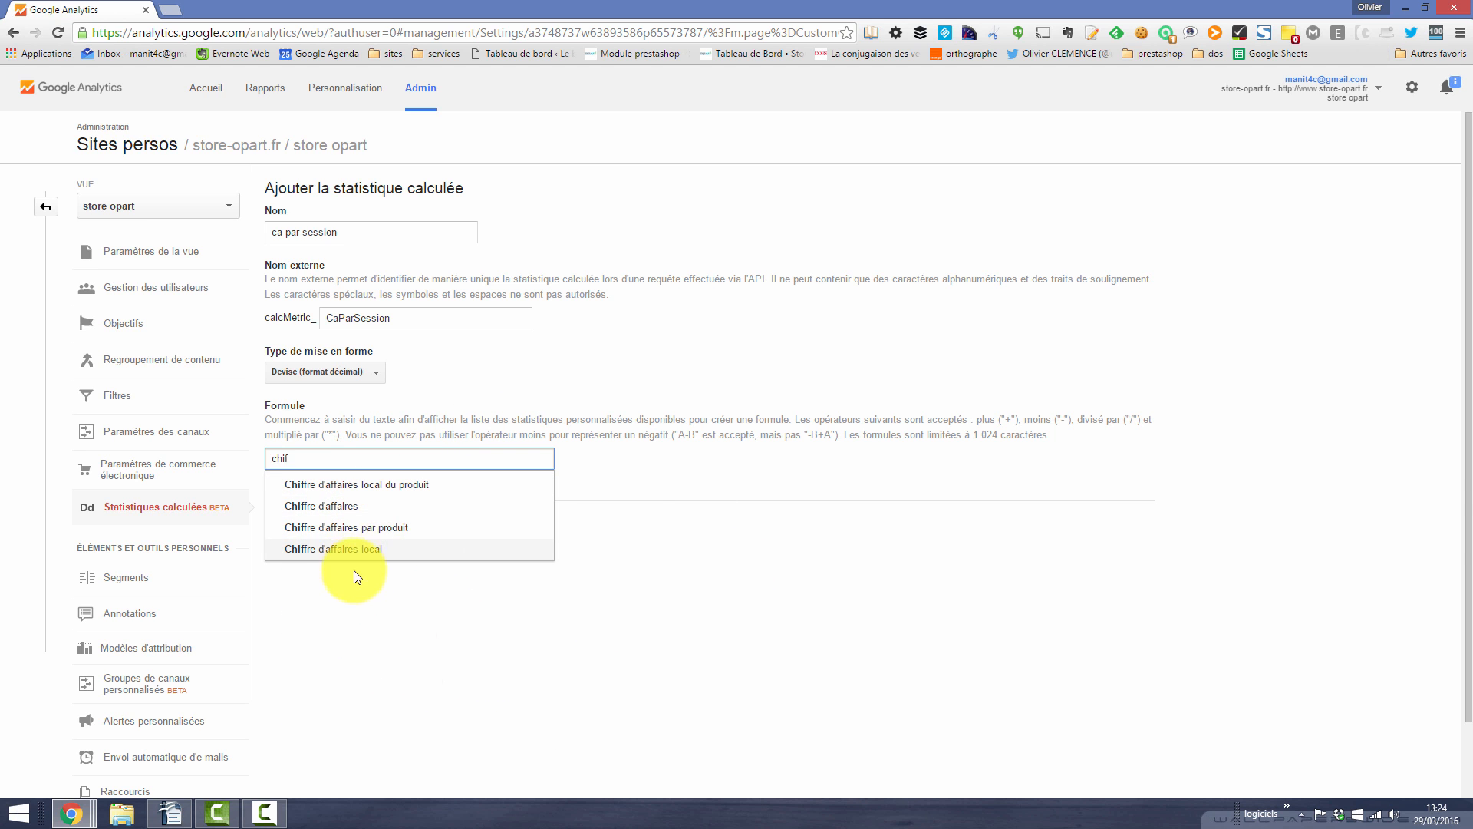
click(334, 508)
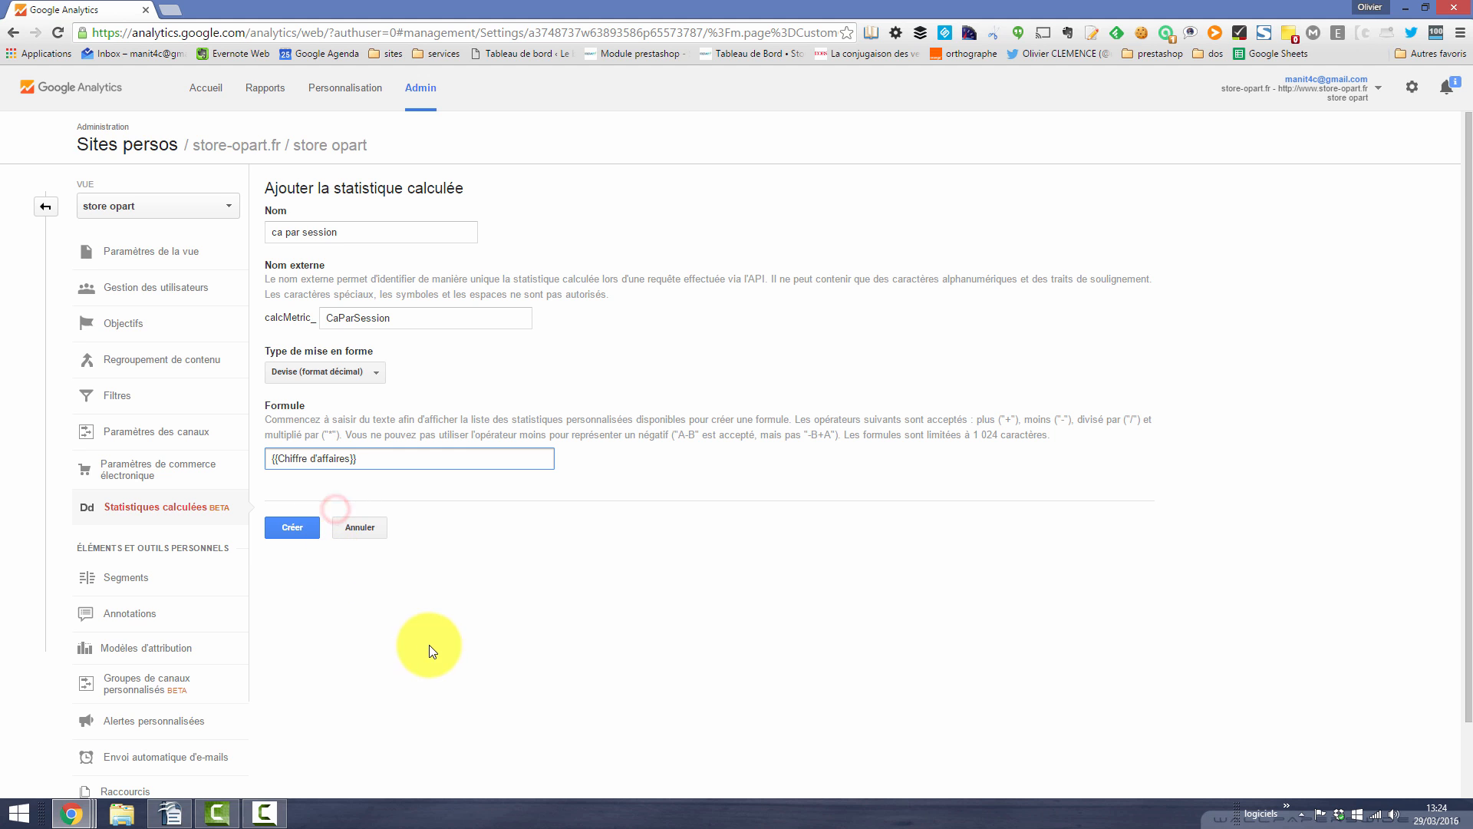
text(/ )
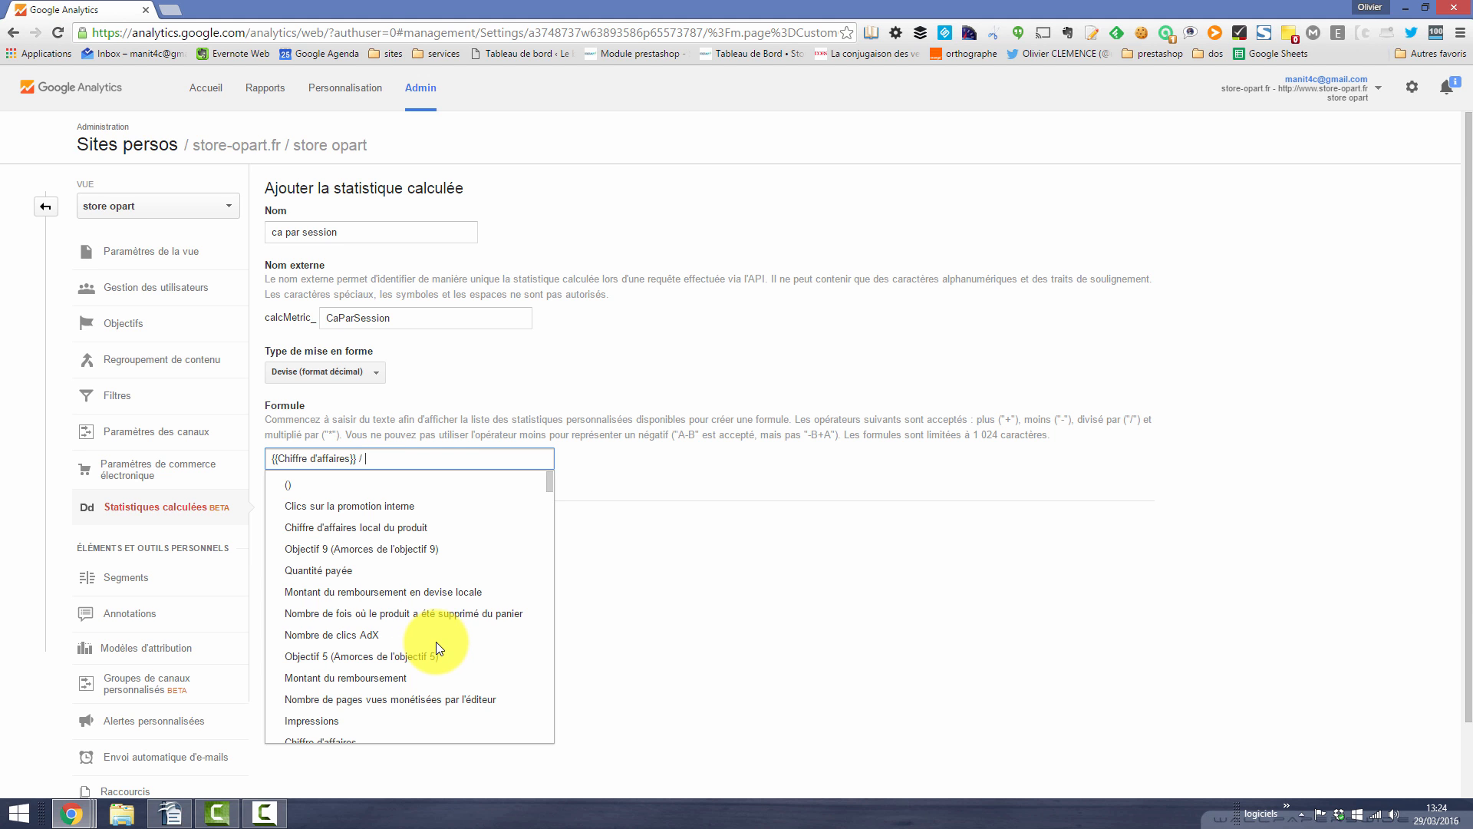
text(sess)
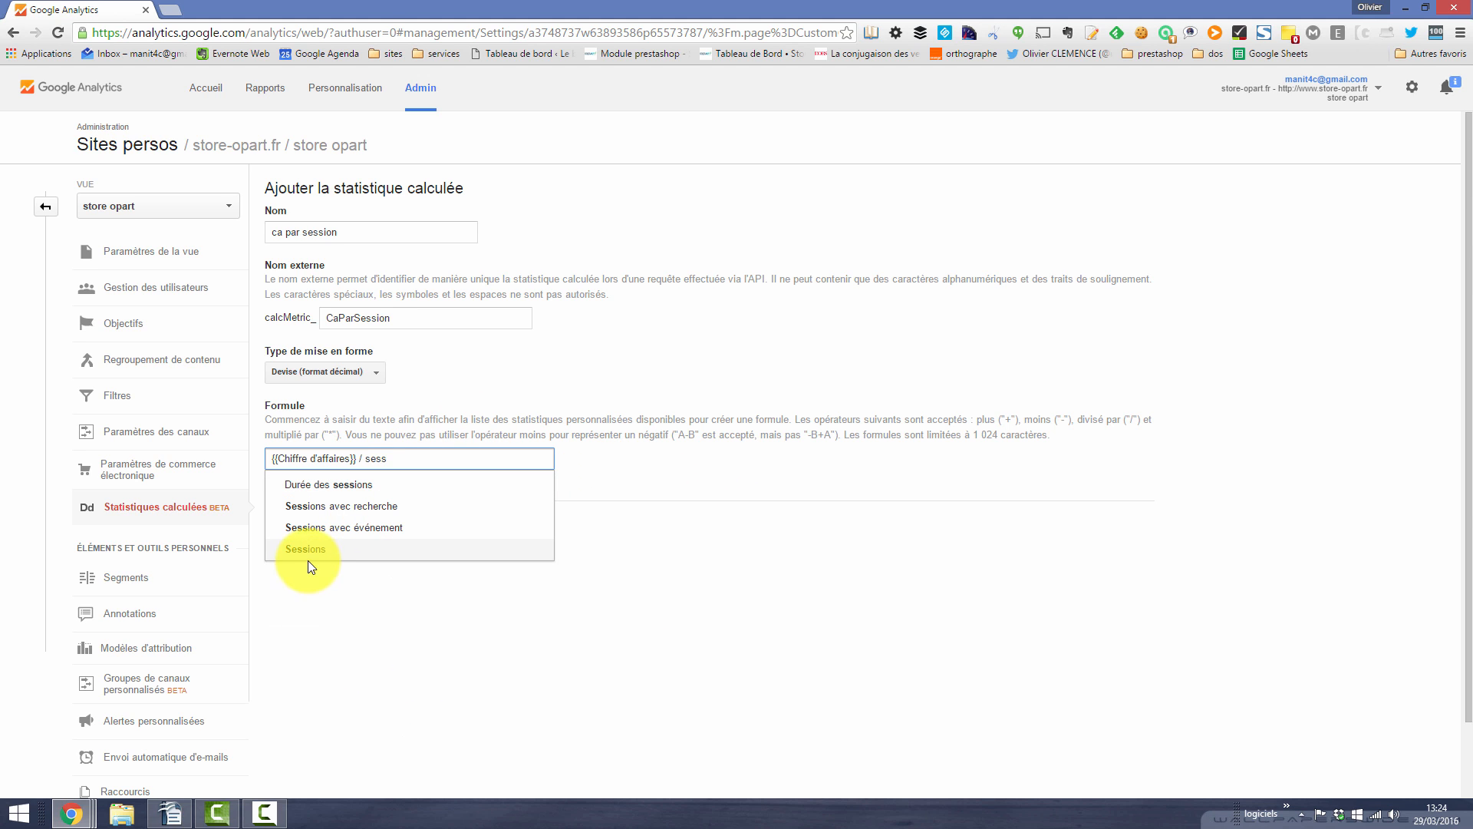
click(296, 554)
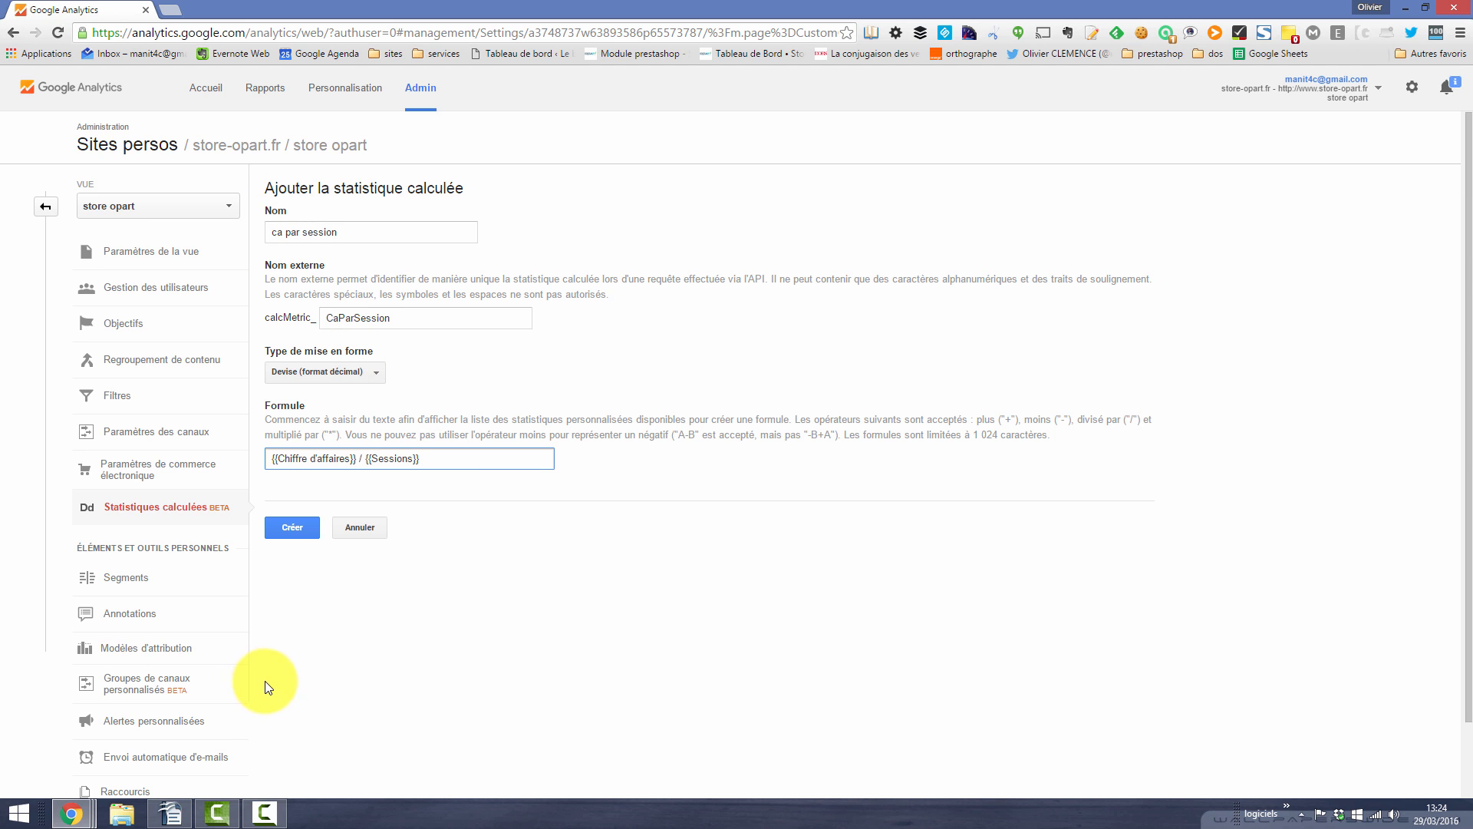
click(292, 530)
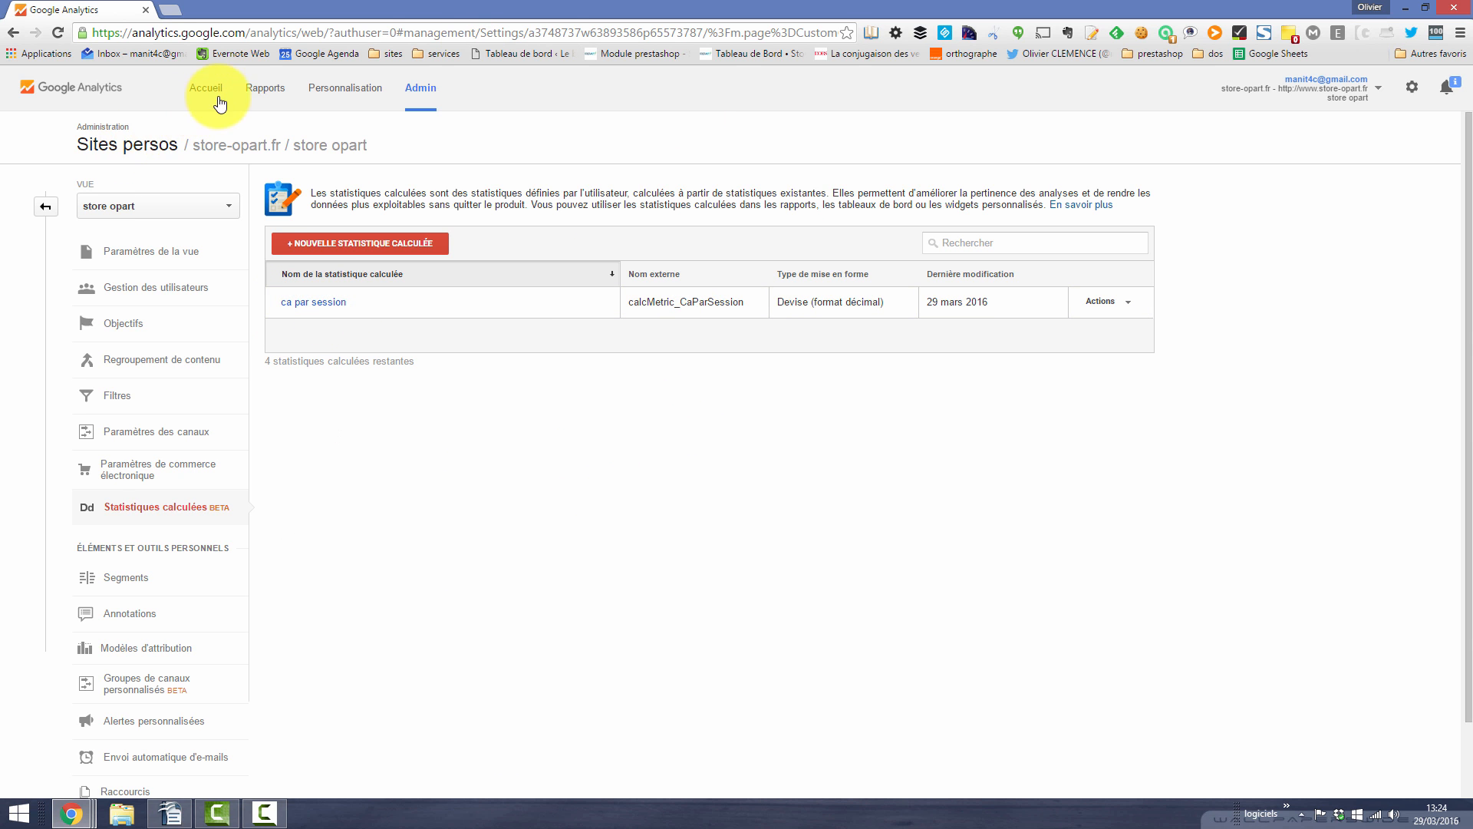
Step: Return to the Canaux acquisition report and start customizing it as a custom report
click(265, 87)
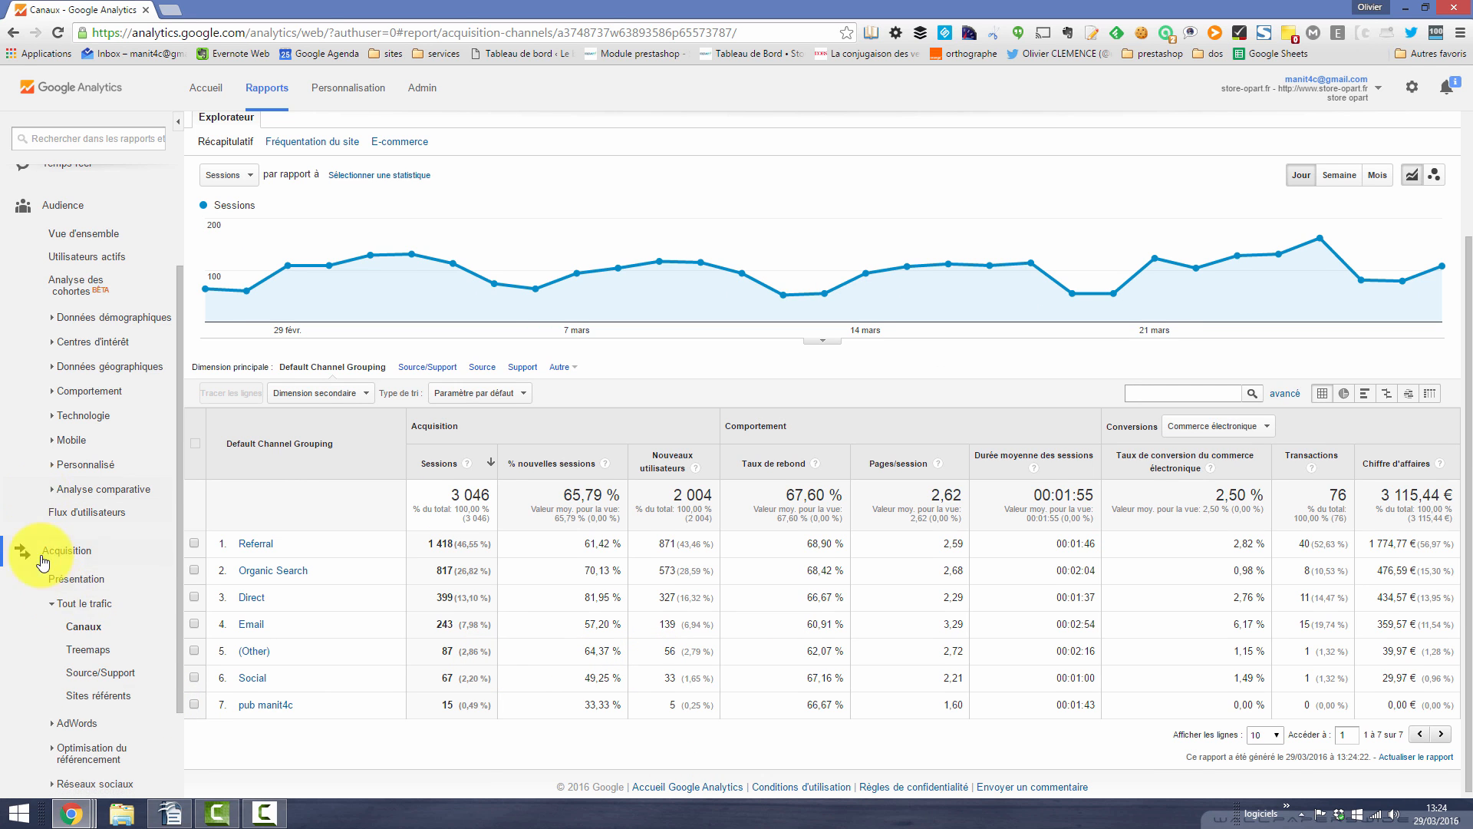
click(83, 639)
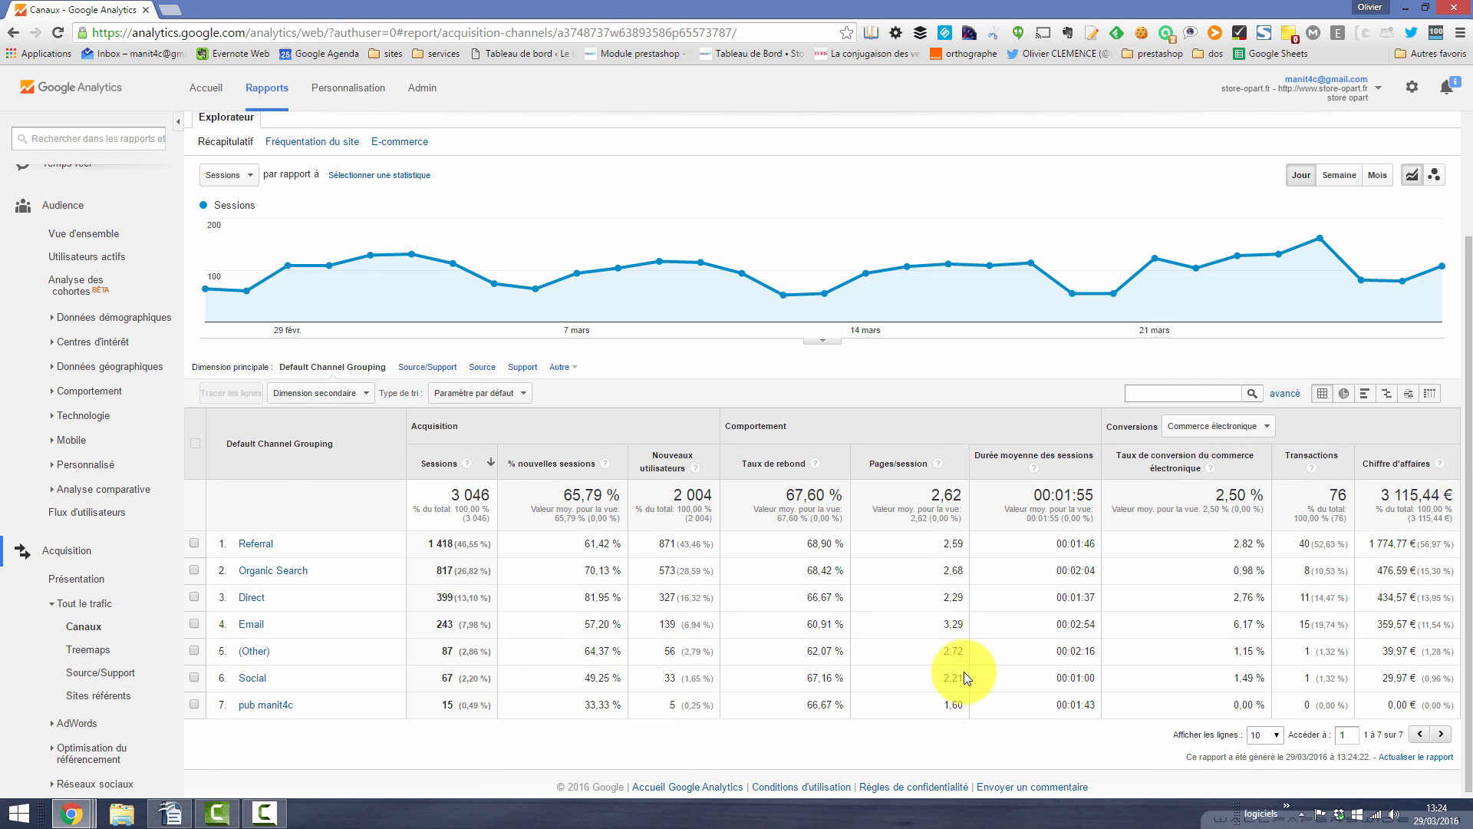
scroll(297, 254, up, 1)
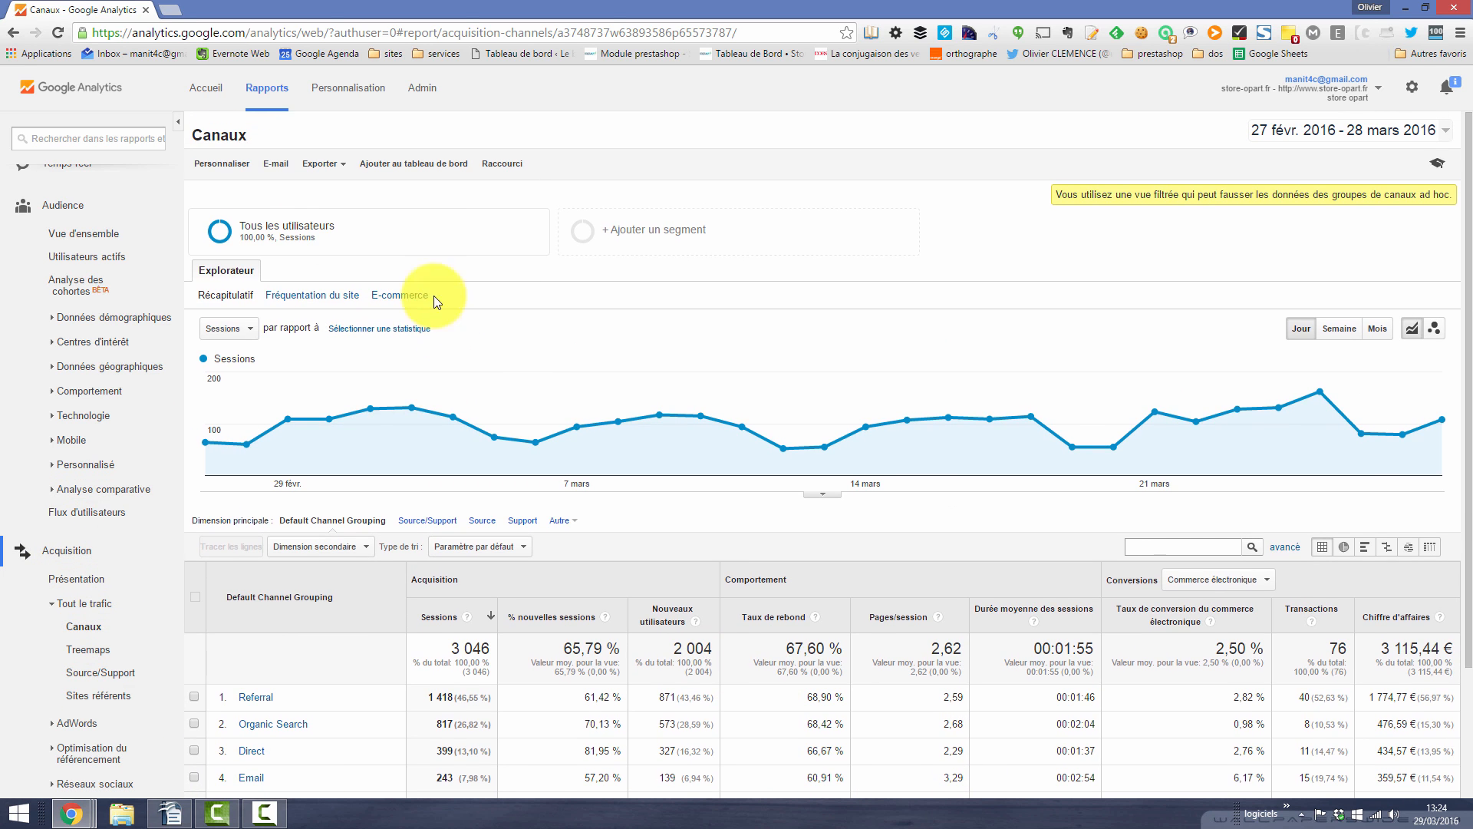
click(223, 164)
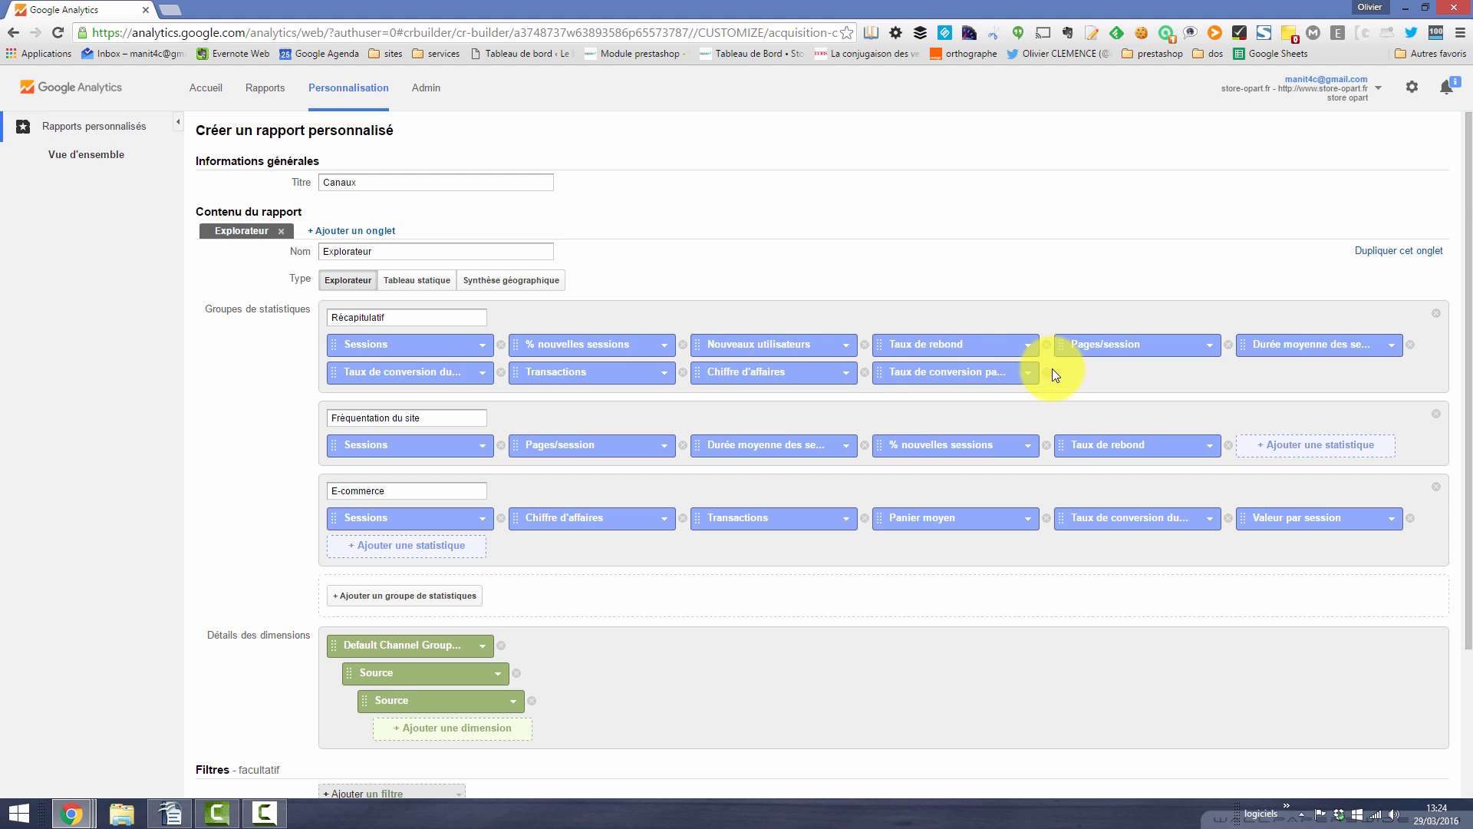
Step: Replace the last statistic of the Récapitulatif group with the calculated metric "ca par session" and save the custom report
click(1028, 374)
click(1163, 388)
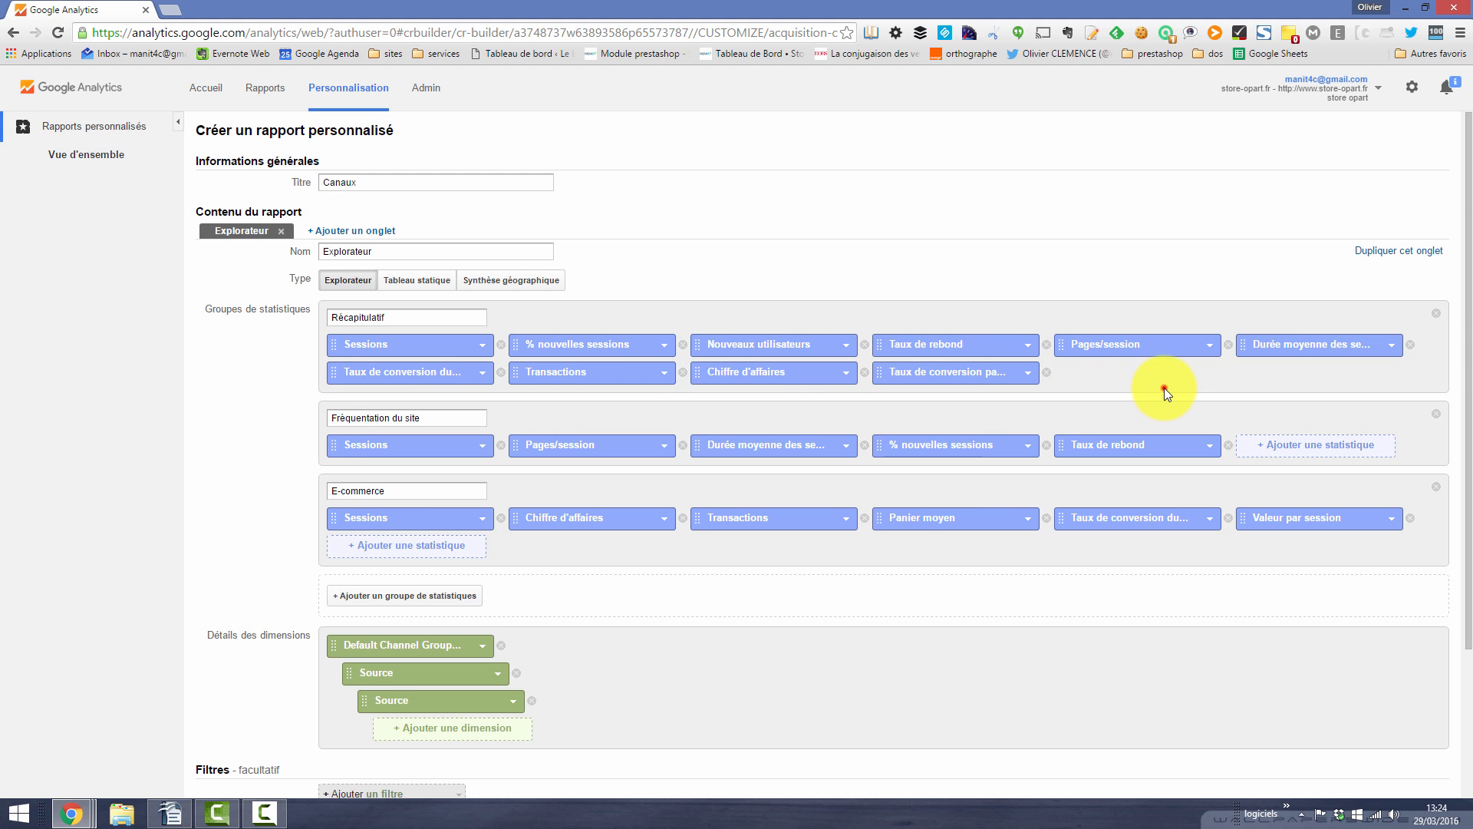
click(942, 374)
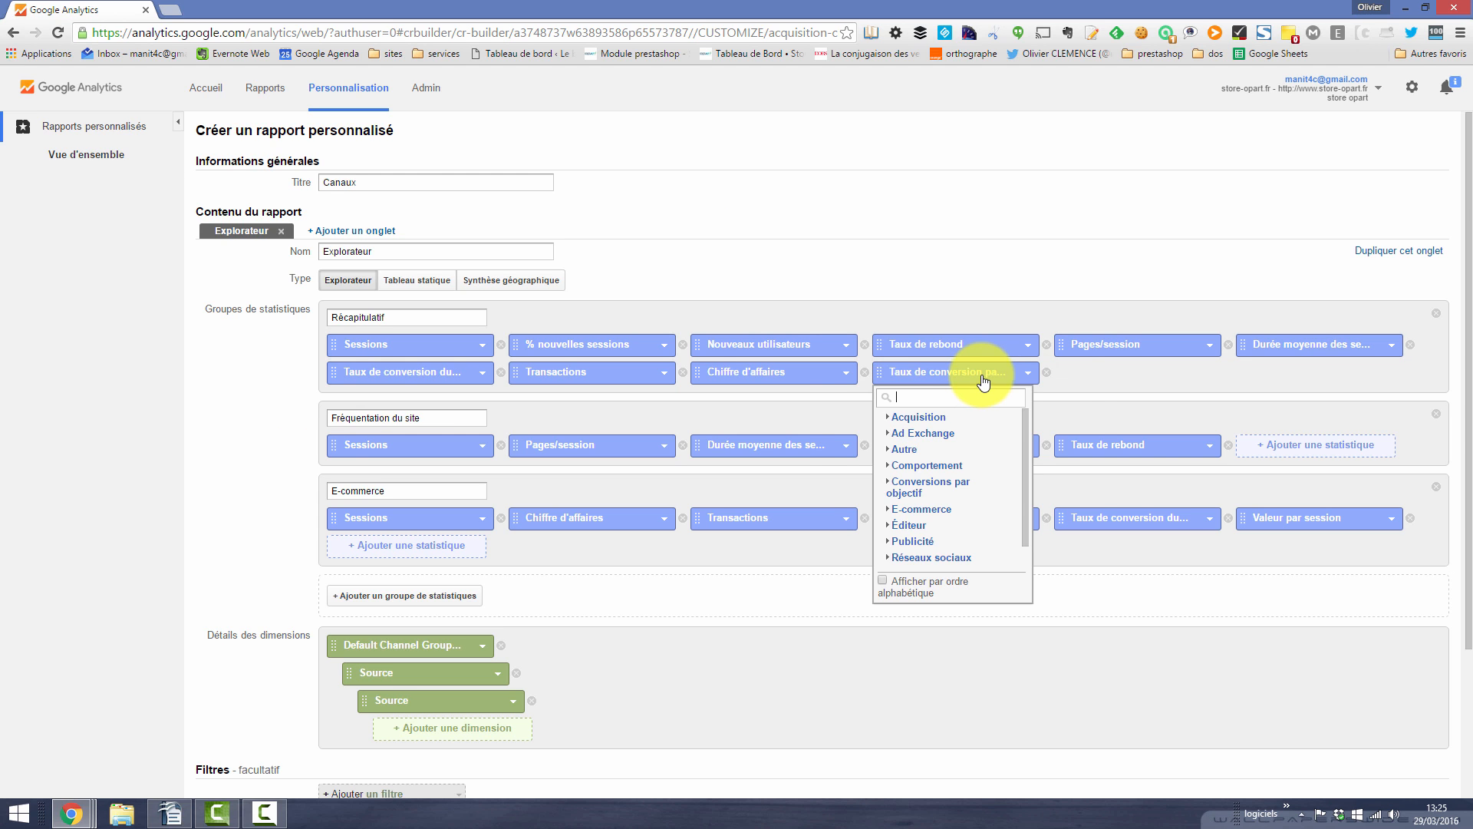
click(1079, 377)
click(1027, 374)
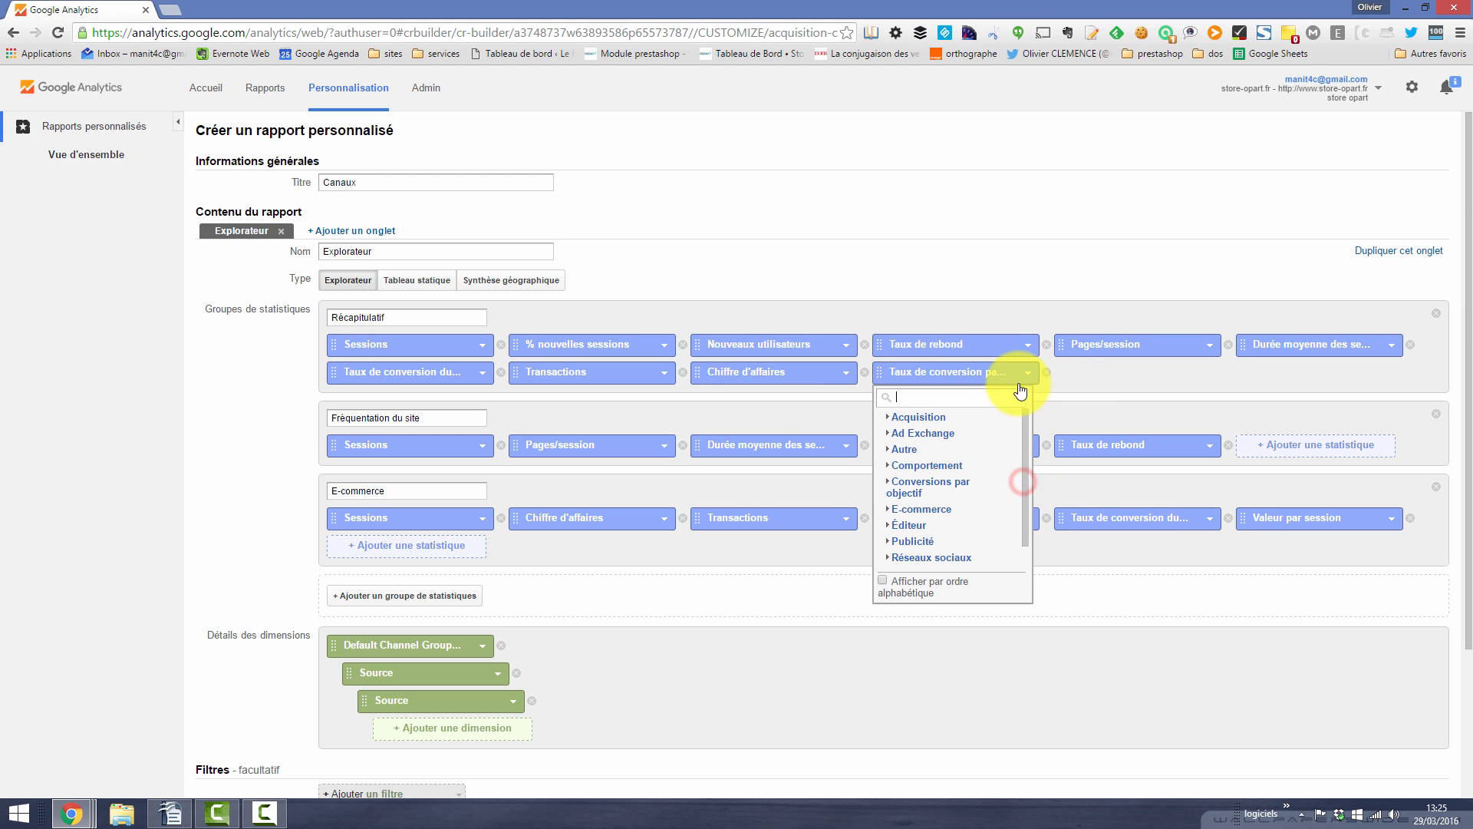
click(930, 449)
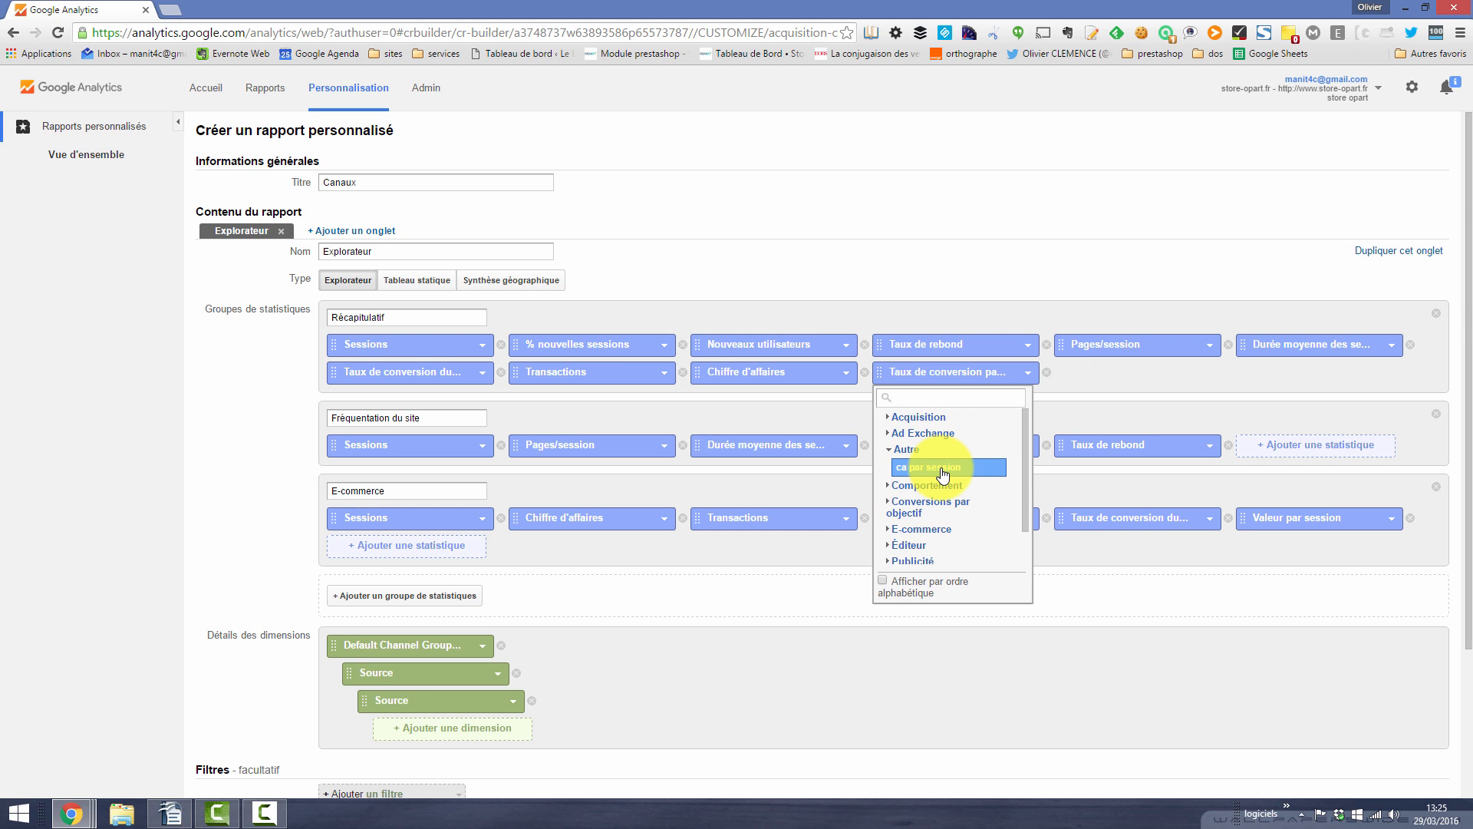
click(942, 470)
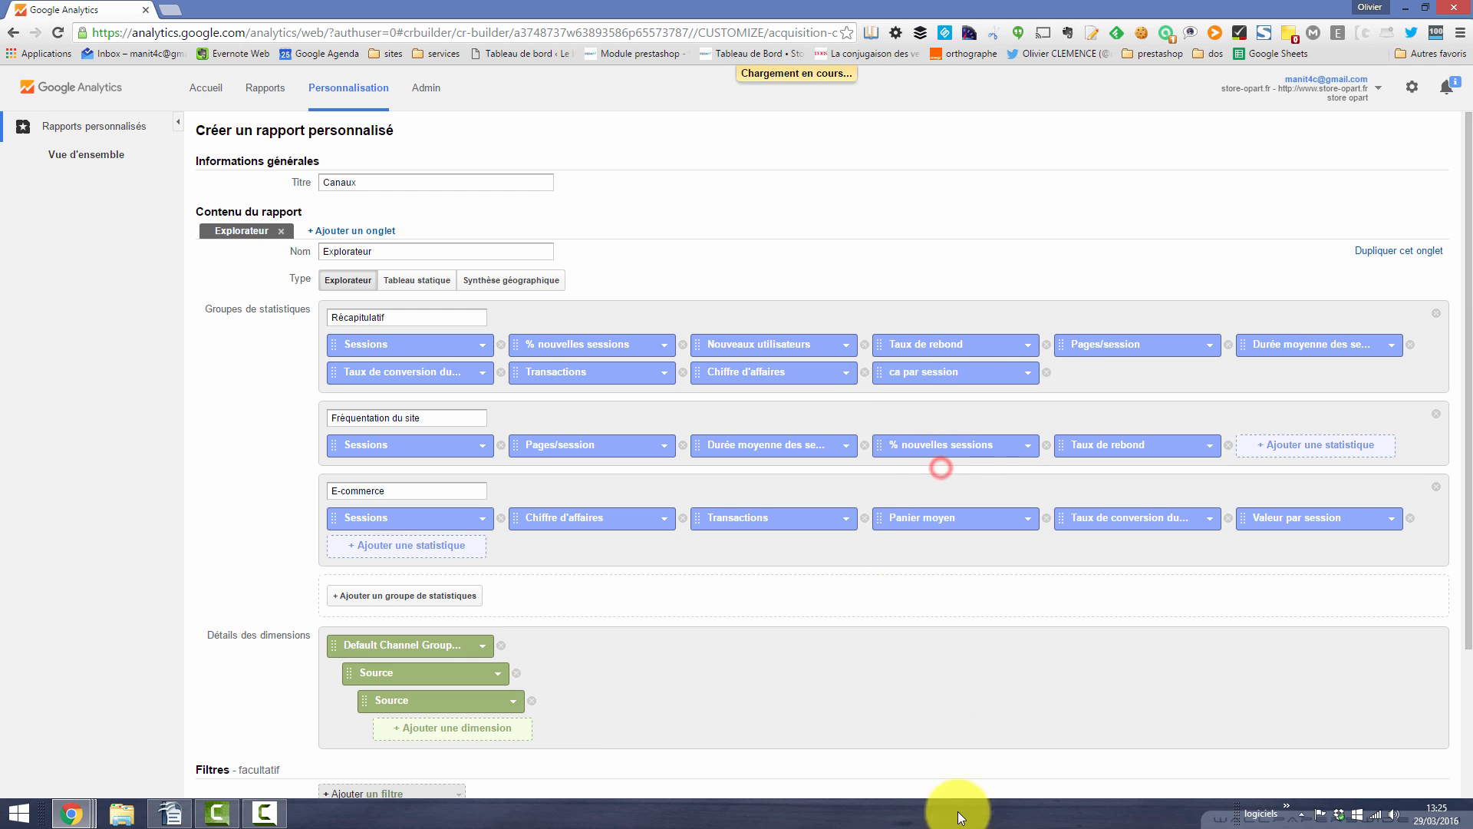
scroll(504, 768, down, 2)
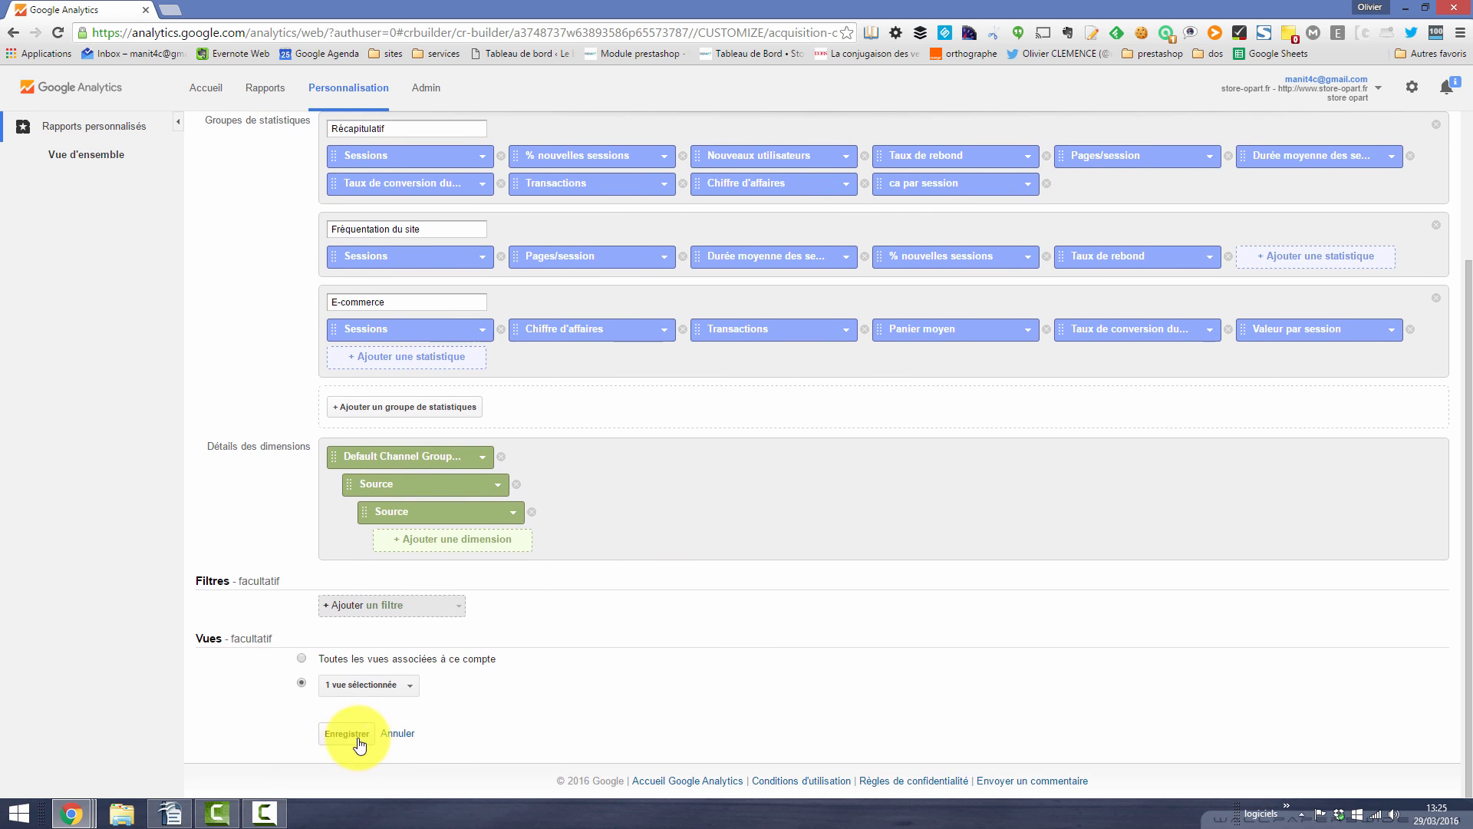
click(349, 731)
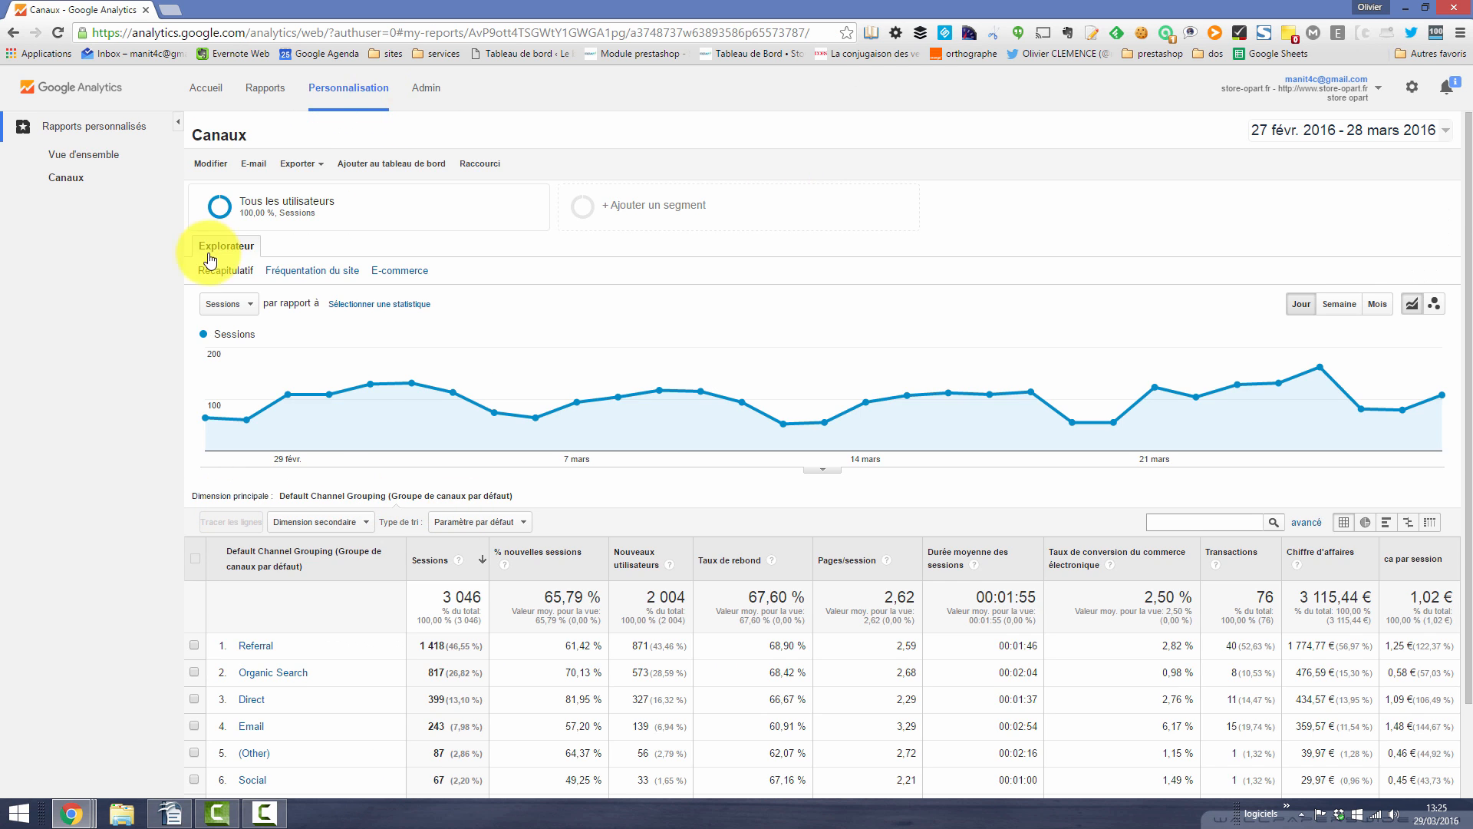
Step: Look at the standard Canaux report again, and open the custom Canaux report to examine its "ca par session" column
click(269, 88)
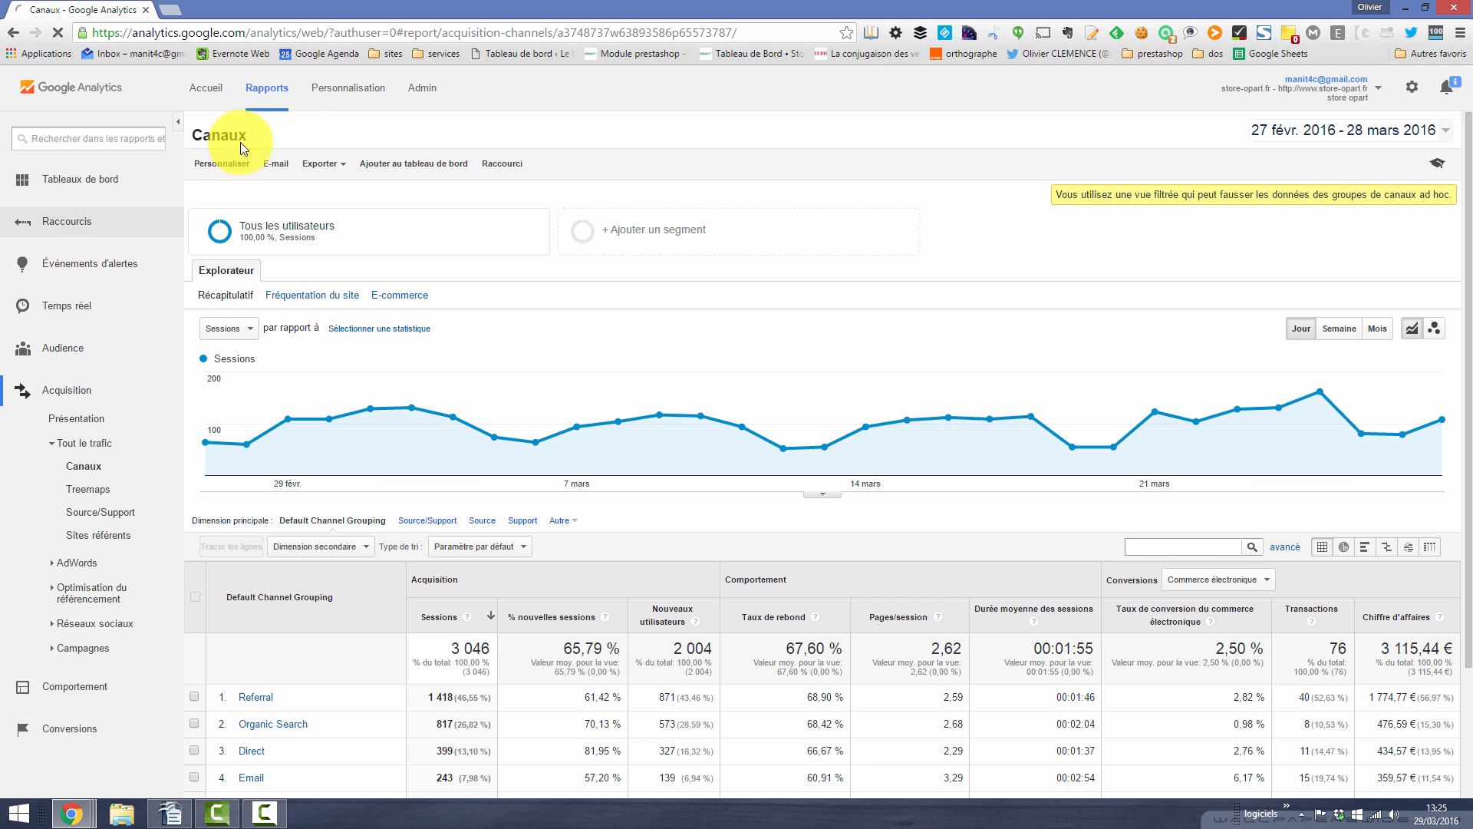
click(85, 465)
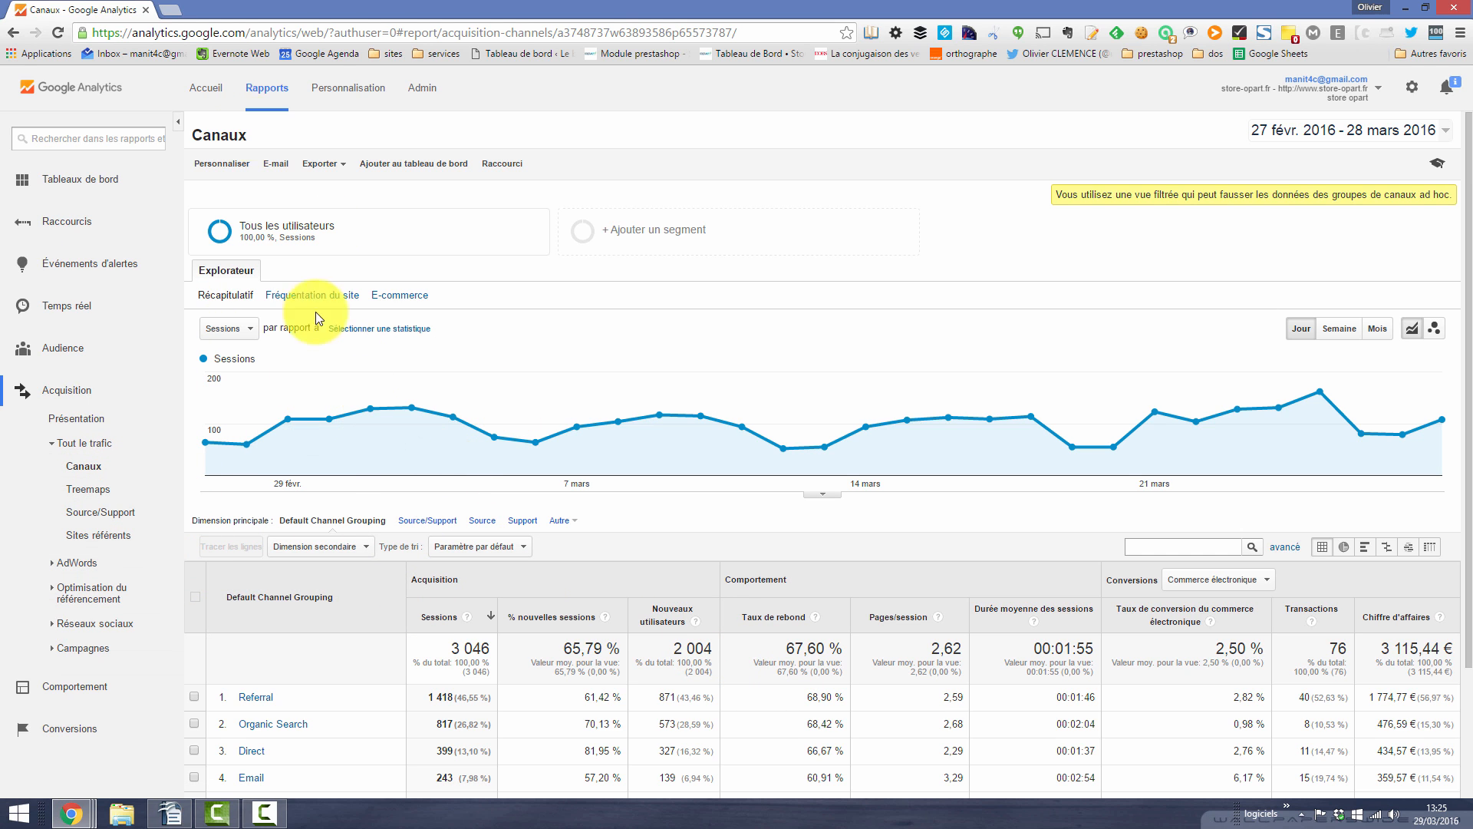
click(323, 84)
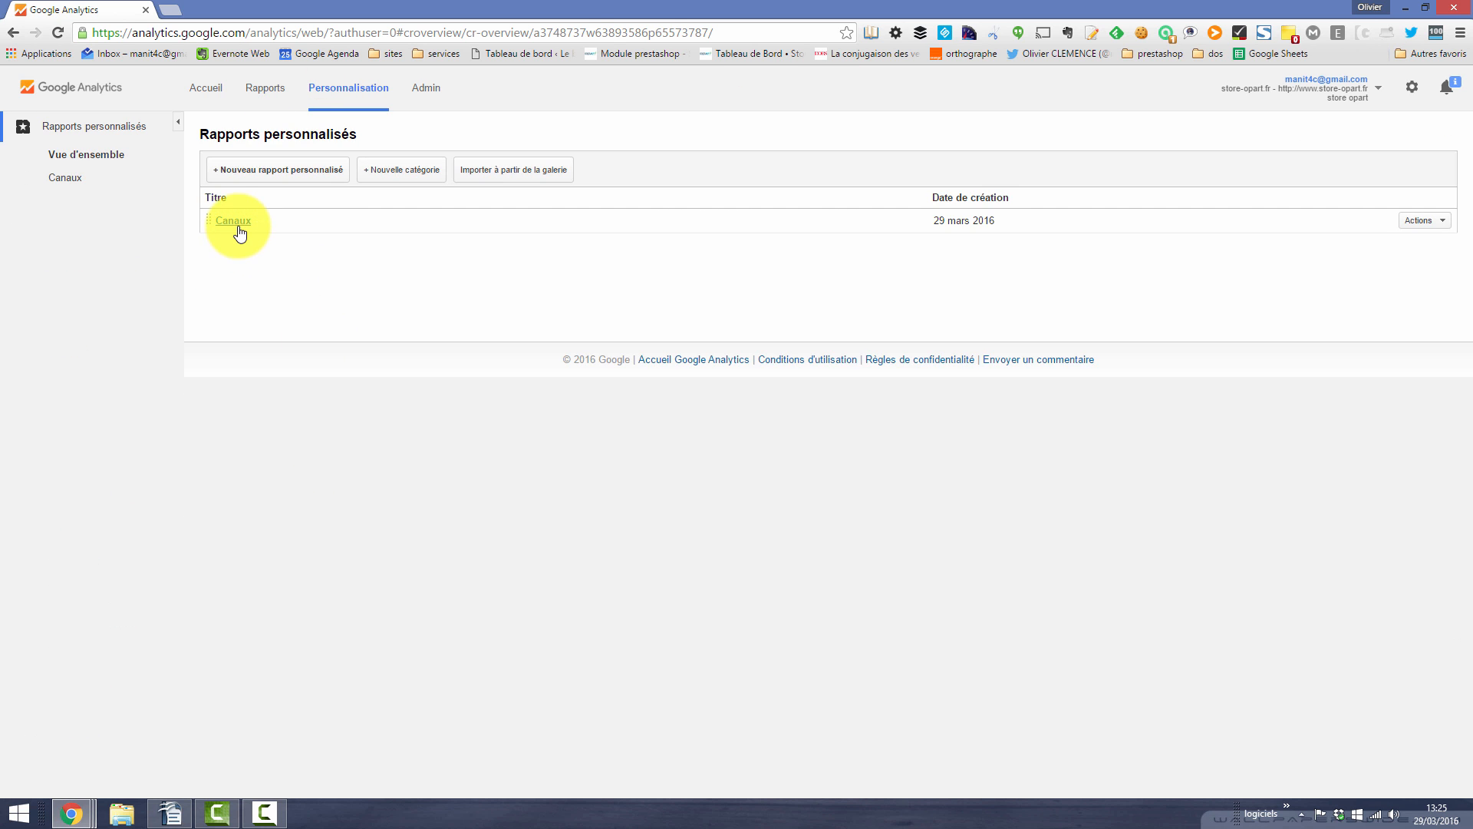
click(232, 223)
scroll(954, 740, down, 1)
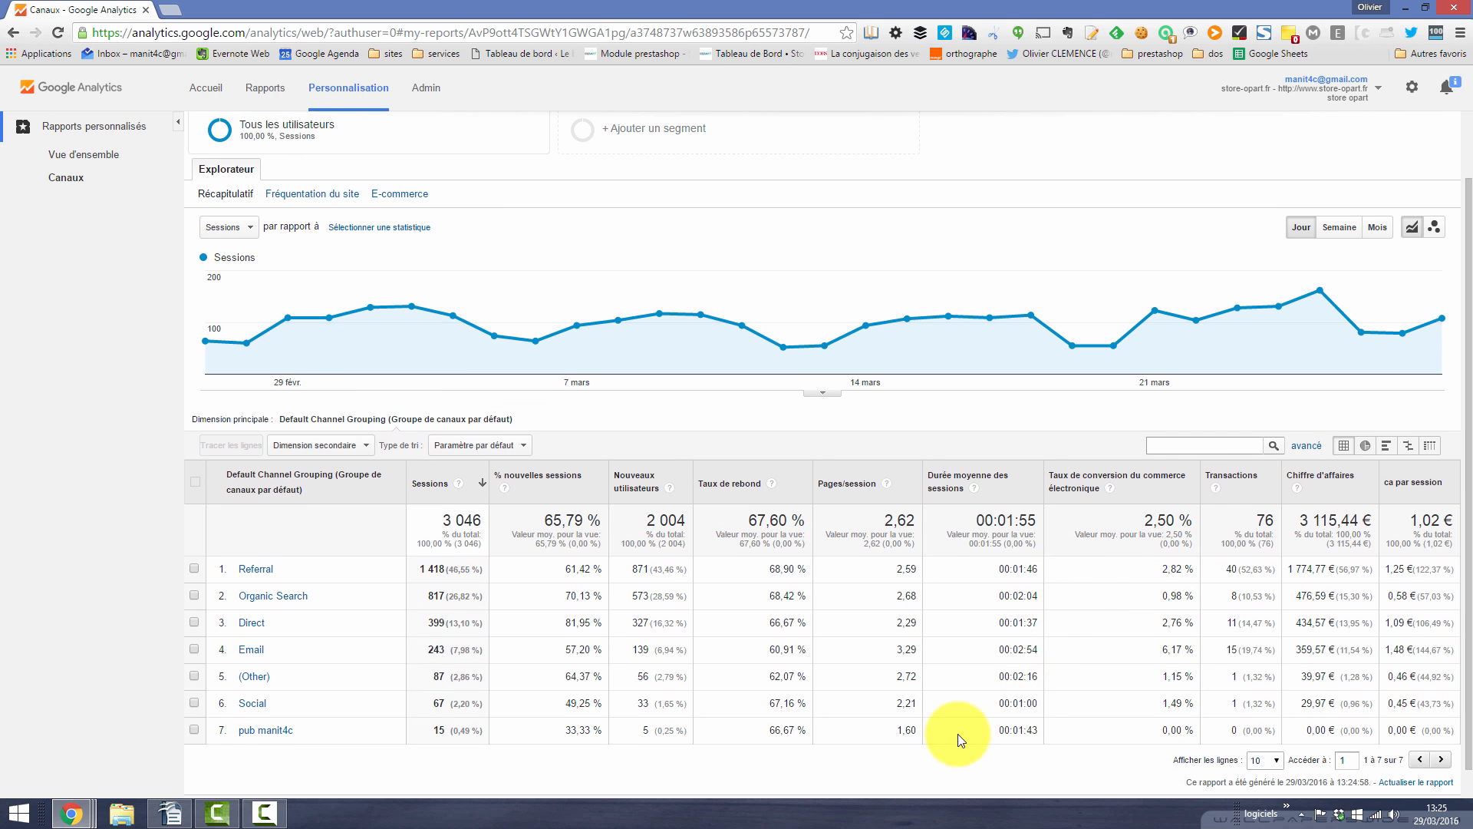